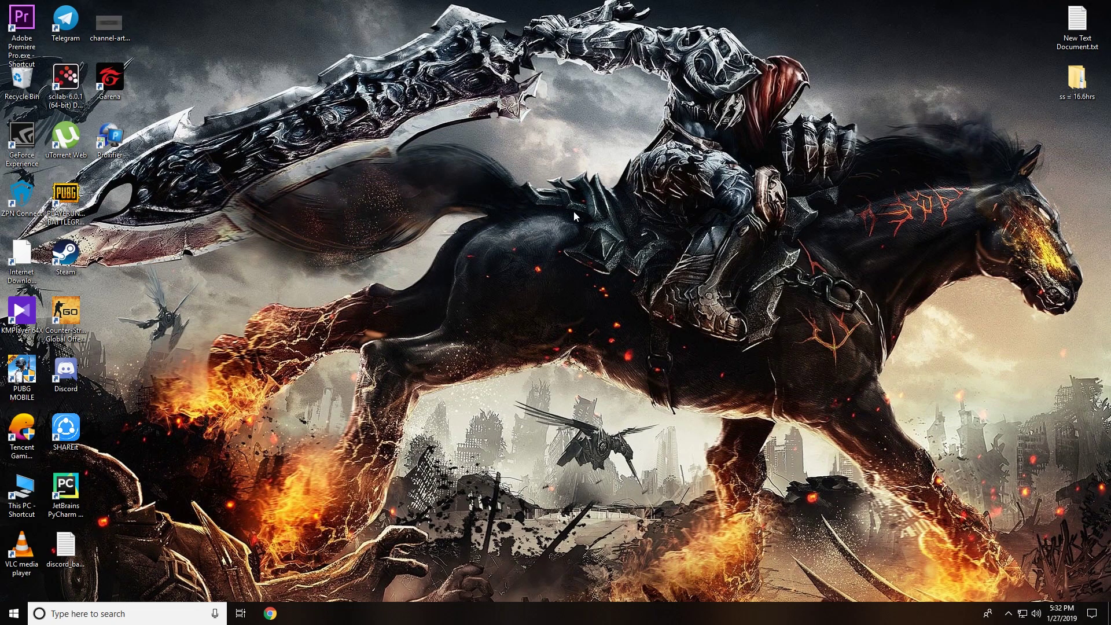
# Refresh the desktop five times, then bring up Google Chrome on a new tab.
pyautogui.rightClick(479, 202)
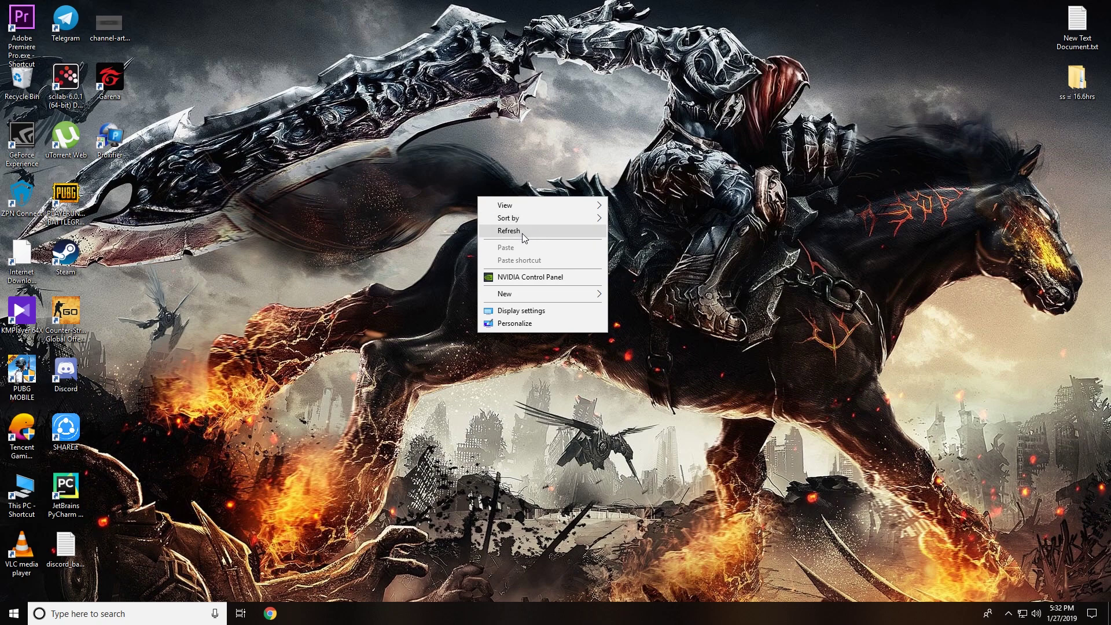
pyautogui.click(520, 229)
pyautogui.rightClick(449, 199)
pyautogui.click(481, 231)
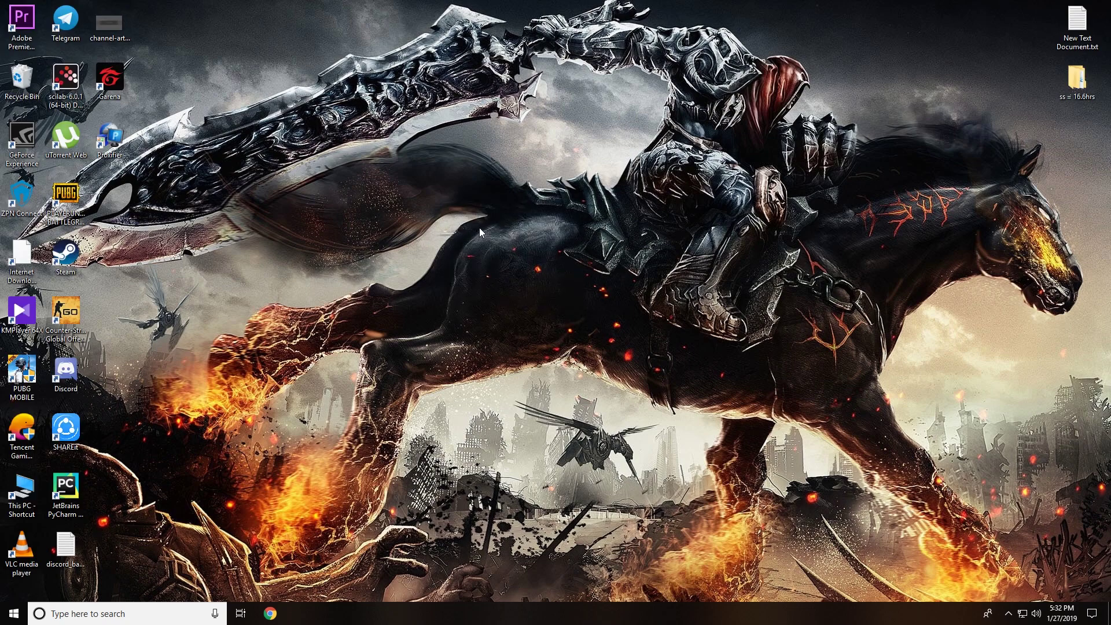
pyautogui.rightClick(473, 218)
pyautogui.click(512, 252)
pyautogui.rightClick(478, 237)
pyautogui.click(523, 271)
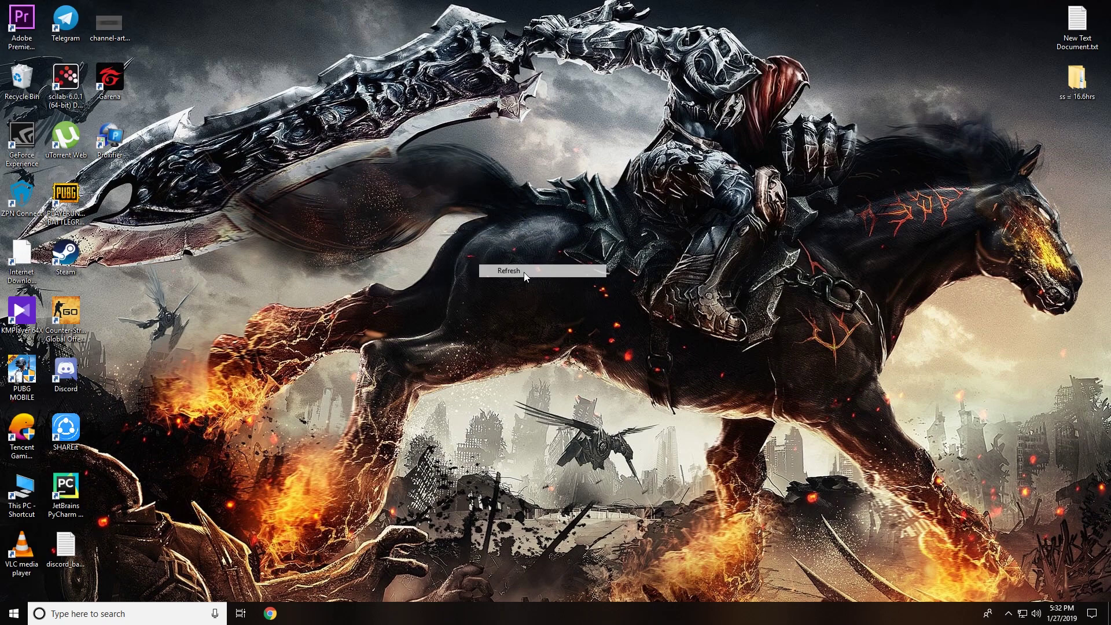
pyautogui.rightClick(490, 254)
pyautogui.click(532, 288)
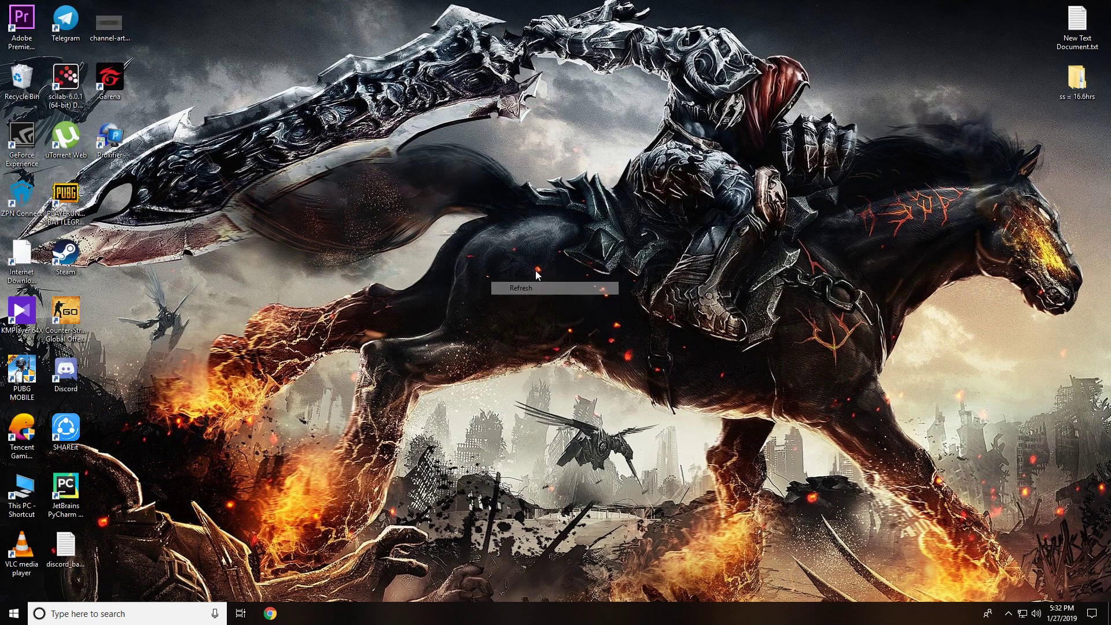
pyautogui.click(270, 614)
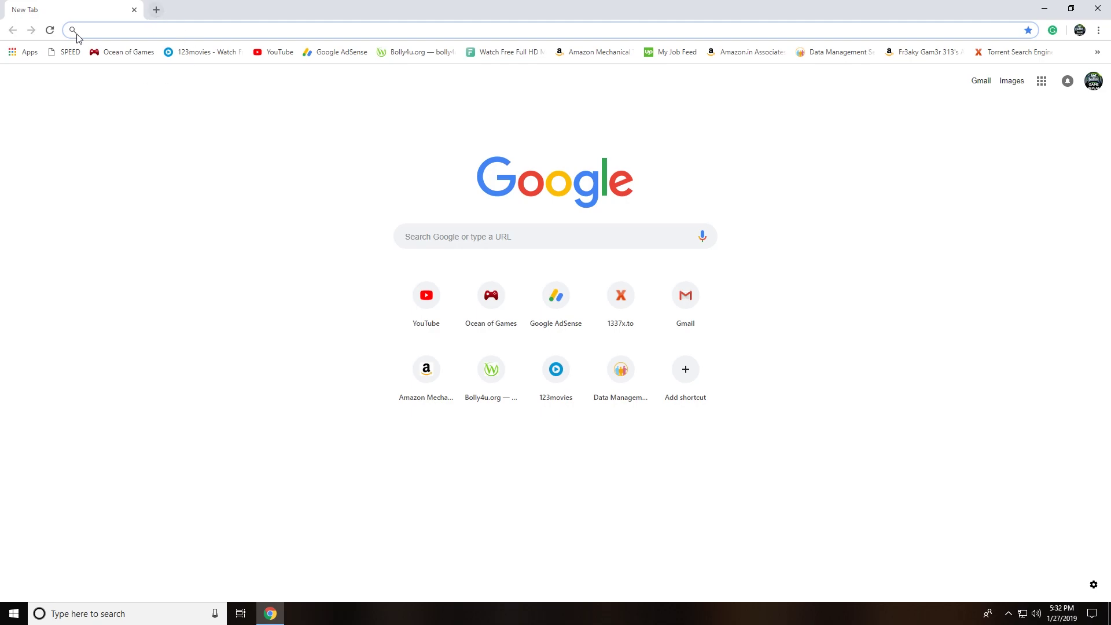
# Search Google for 'pubg pc lote specs'.
pyautogui.click(1097, 52)
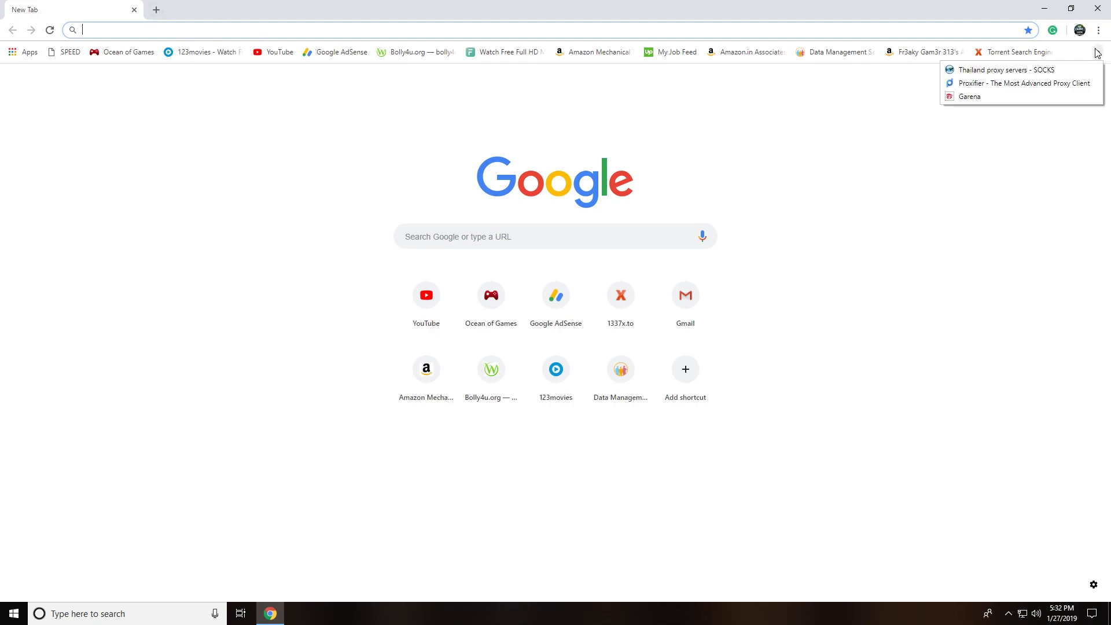
pyautogui.click(1036, 129)
pyautogui.click(467, 238)
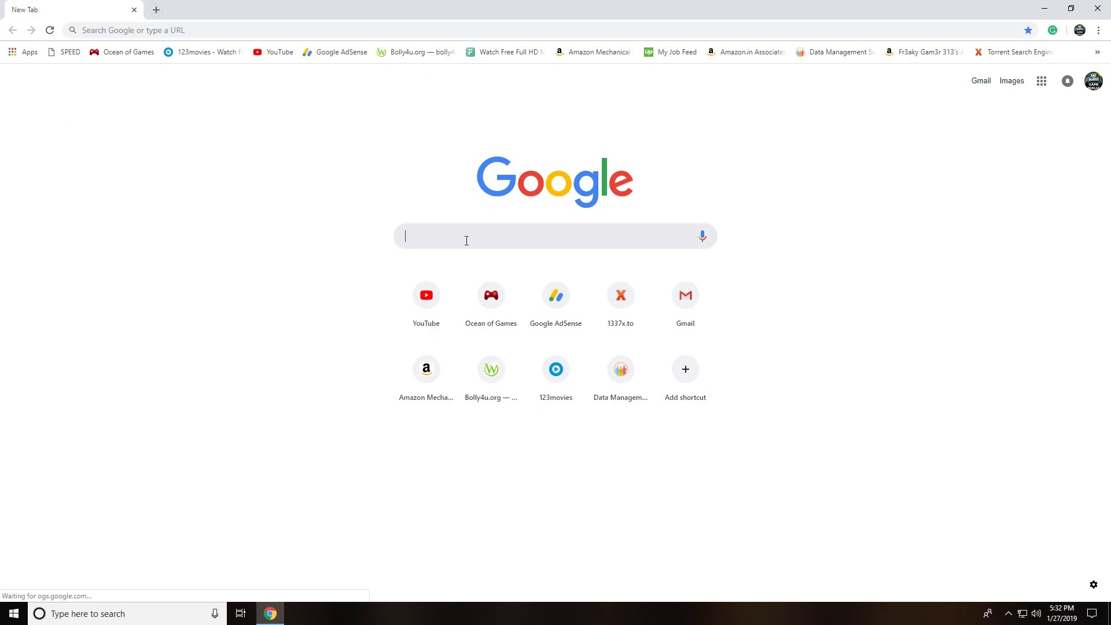
pyautogui.write('pubg pc lote specs')
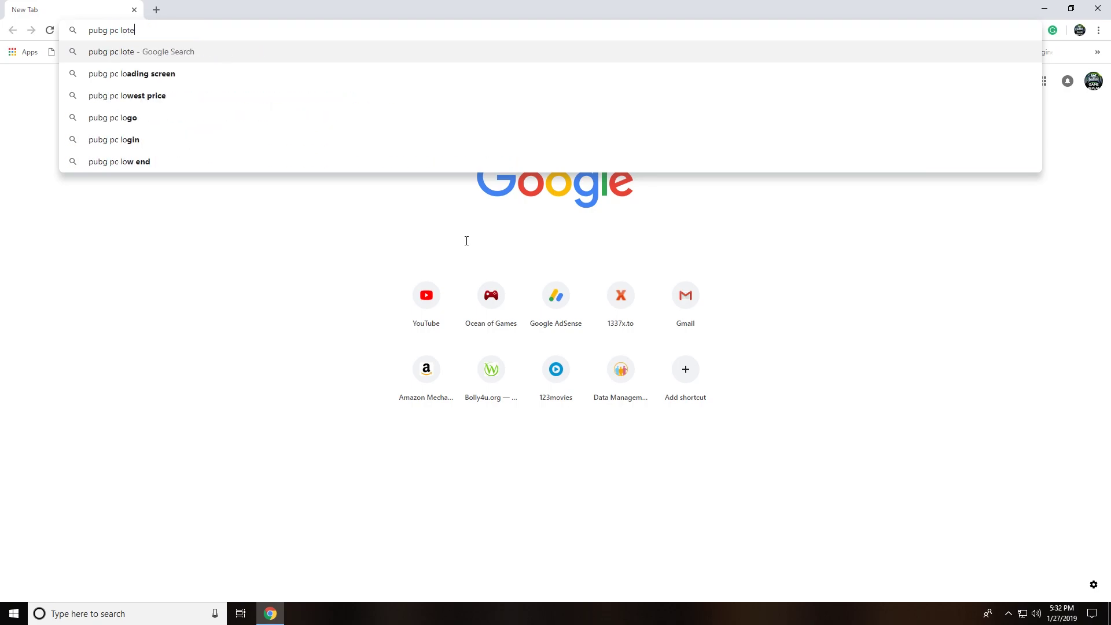
pyautogui.press('Return')
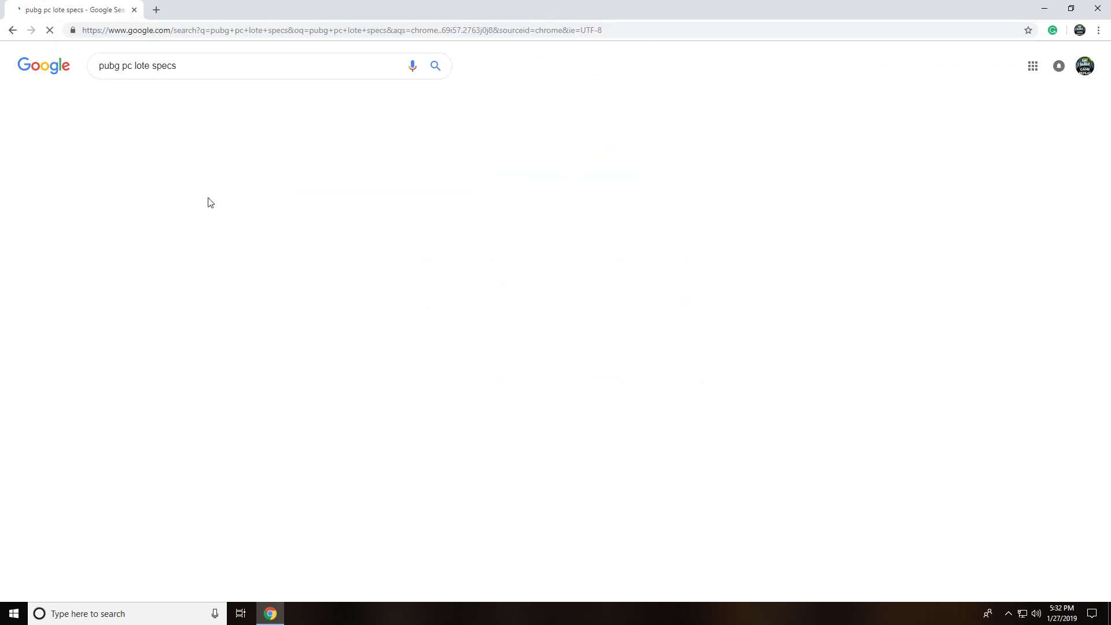
# Read the results and highlight the PUBG Lite minimum requirements in the snippet.
pyautogui.scroll(-3, 186, 225)
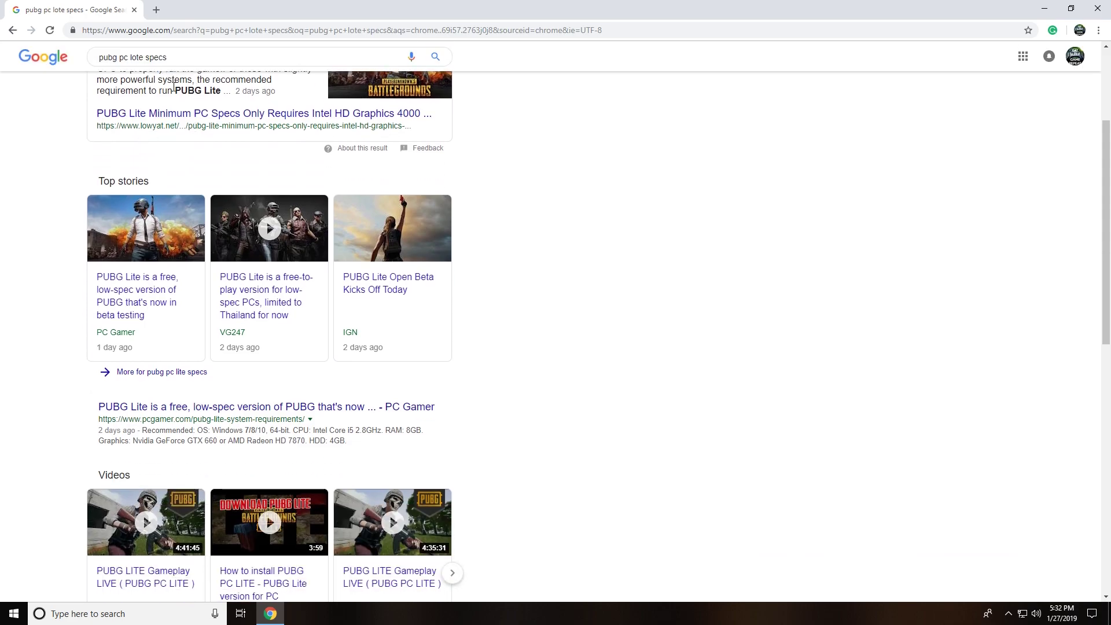
pyautogui.scroll(2, 188, 194)
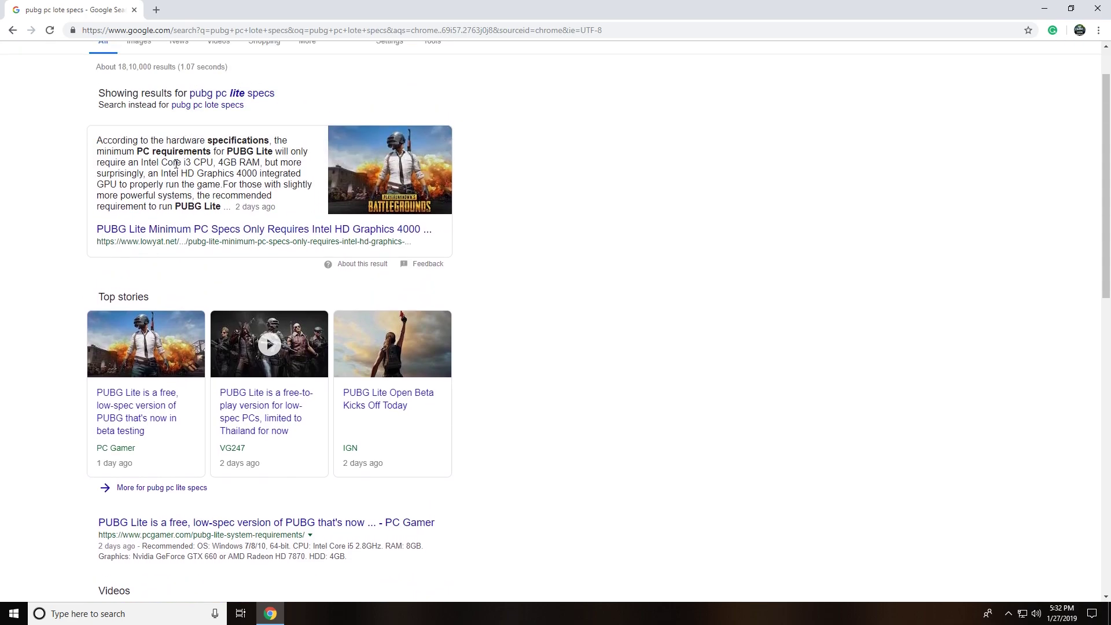
pyautogui.moveTo(176, 164); pyautogui.dragTo(249, 175)
pyautogui.click(244, 181)
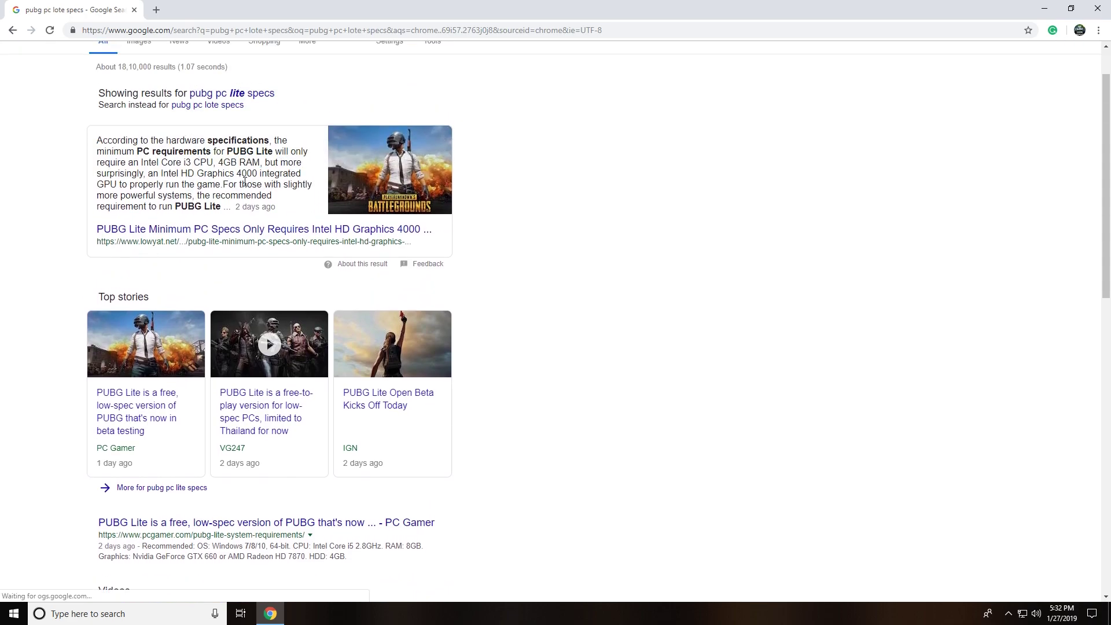
pyautogui.scroll(-3, 243, 186)
pyautogui.scroll(3, 243, 190)
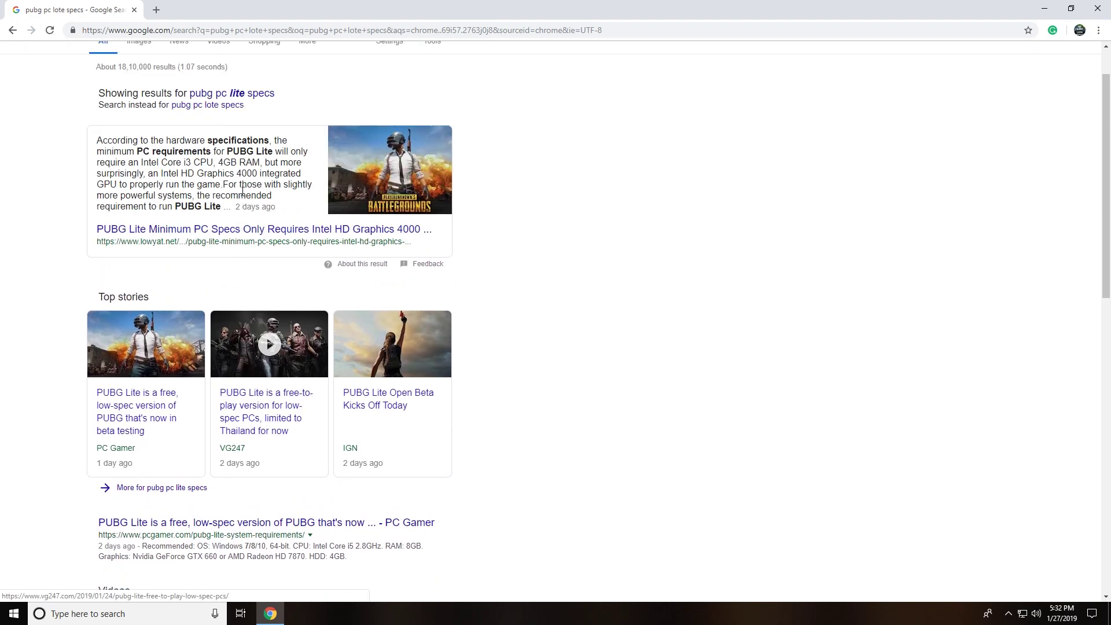
# Replace the search tab with the bookmarked Garena site and reach the Garena PC download page.
pyautogui.click(156, 10)
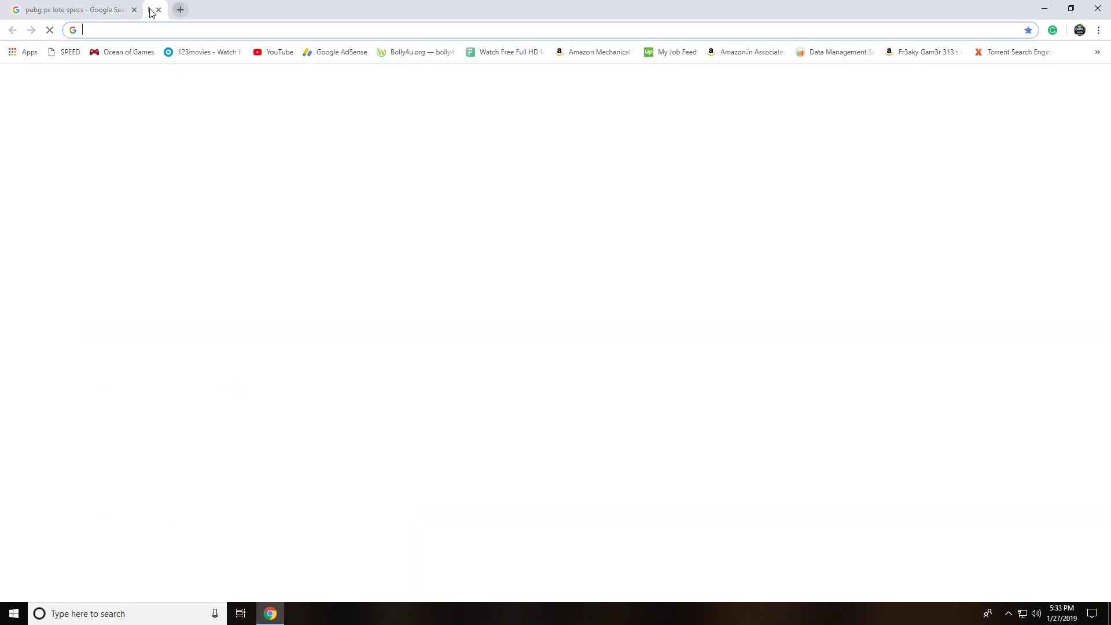
pyautogui.click(132, 9)
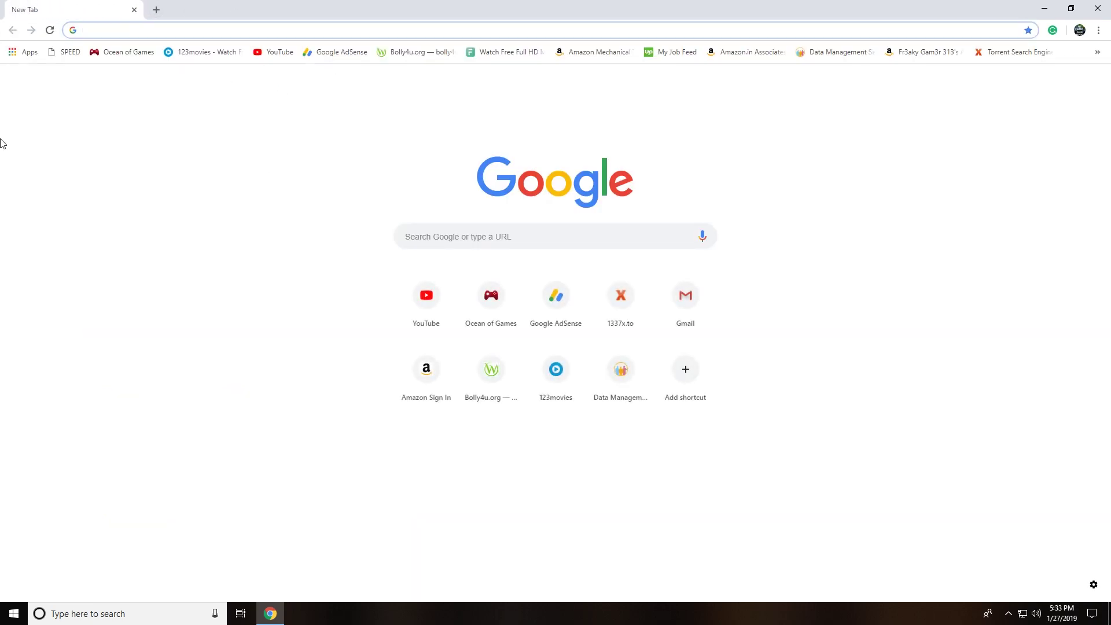
pyautogui.click(1098, 52)
pyautogui.click(970, 96)
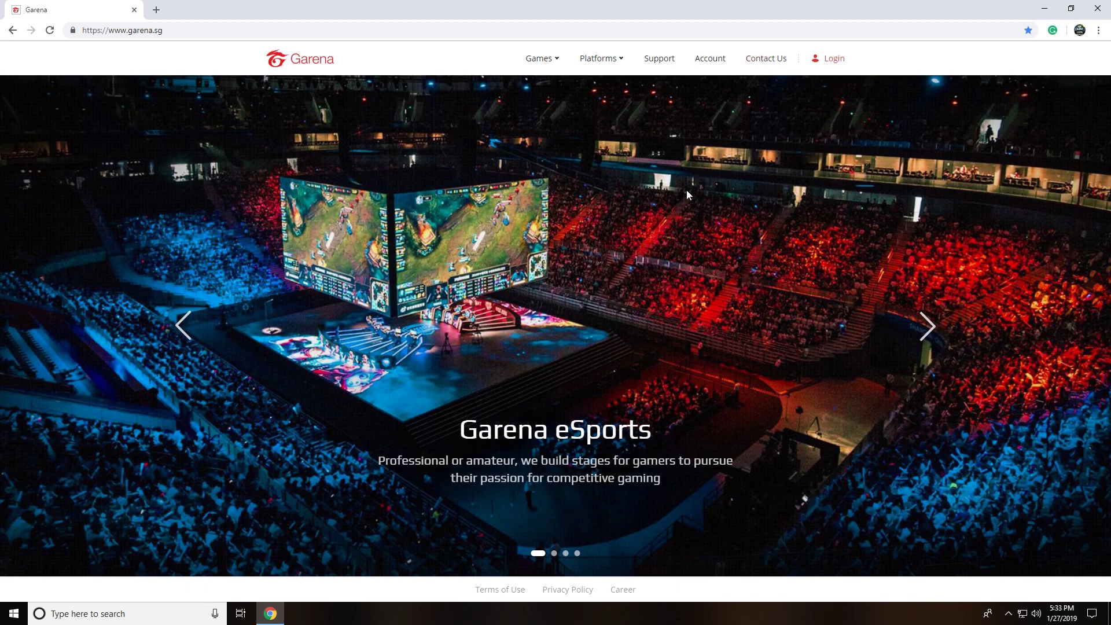
pyautogui.moveTo(618, 58)
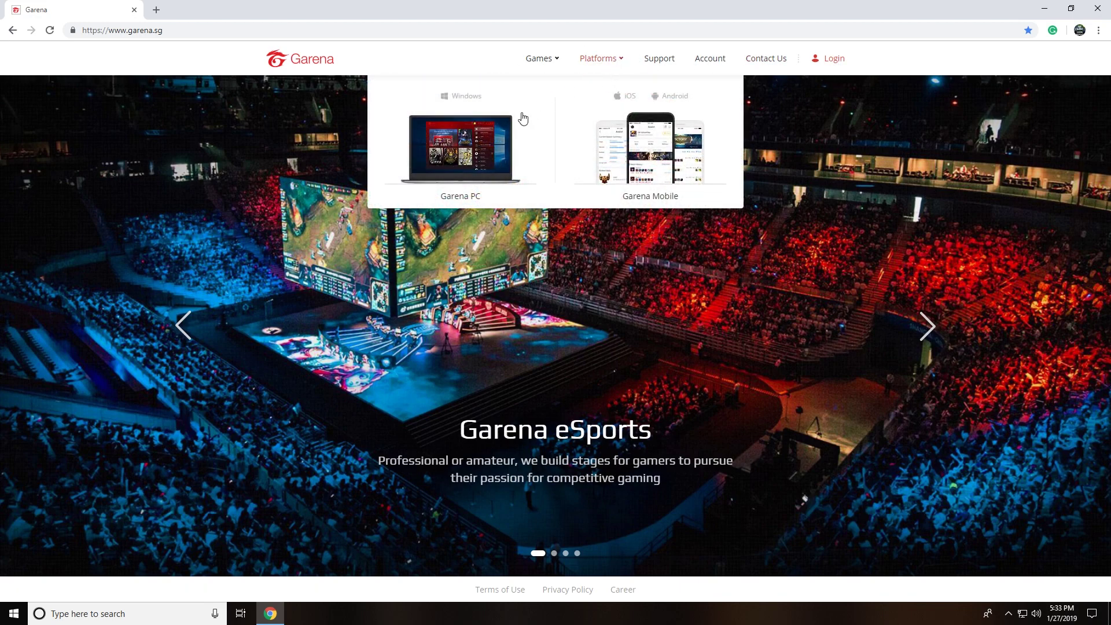
pyautogui.click(473, 147)
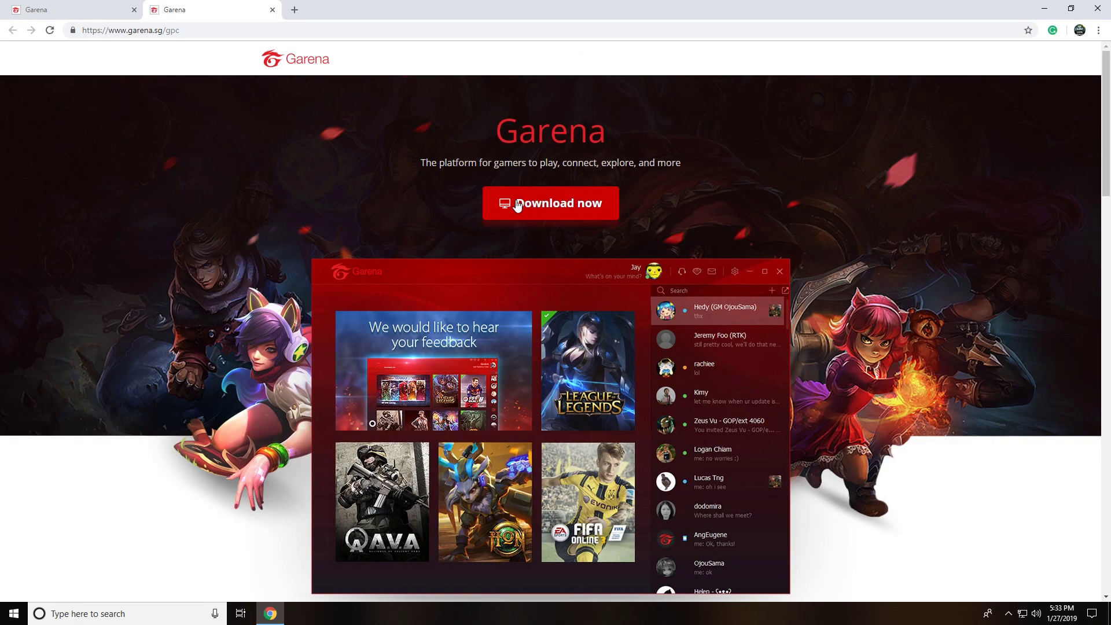
# Start the Garena-v2.0 installer download, cancel it, and swap the page for a new tab.
pyautogui.click(533, 207)
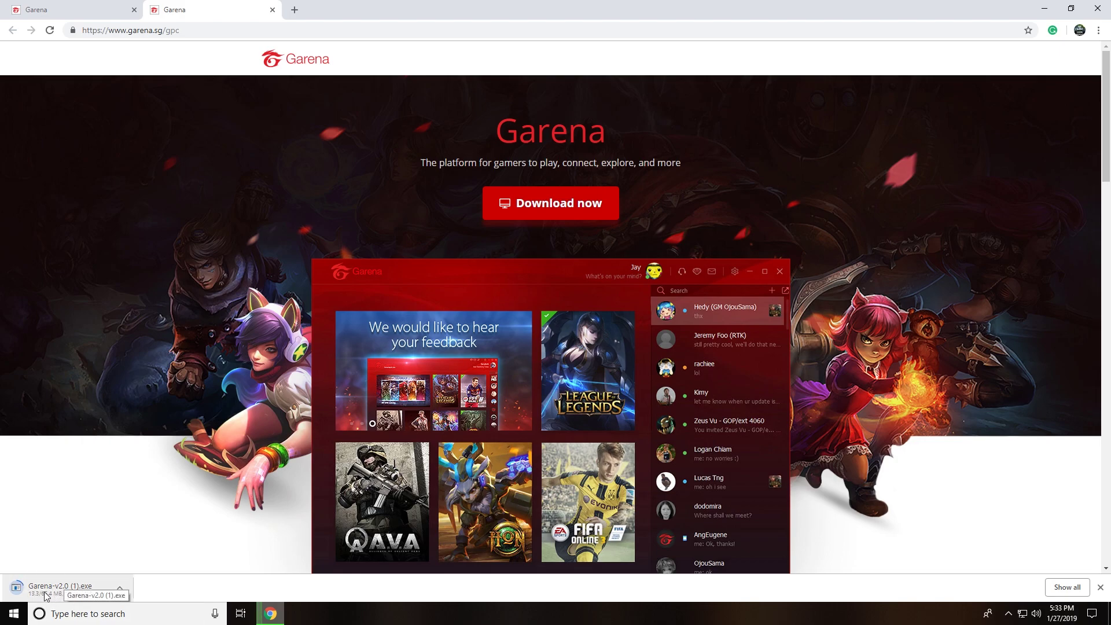
pyautogui.click(119, 589)
pyautogui.click(138, 569)
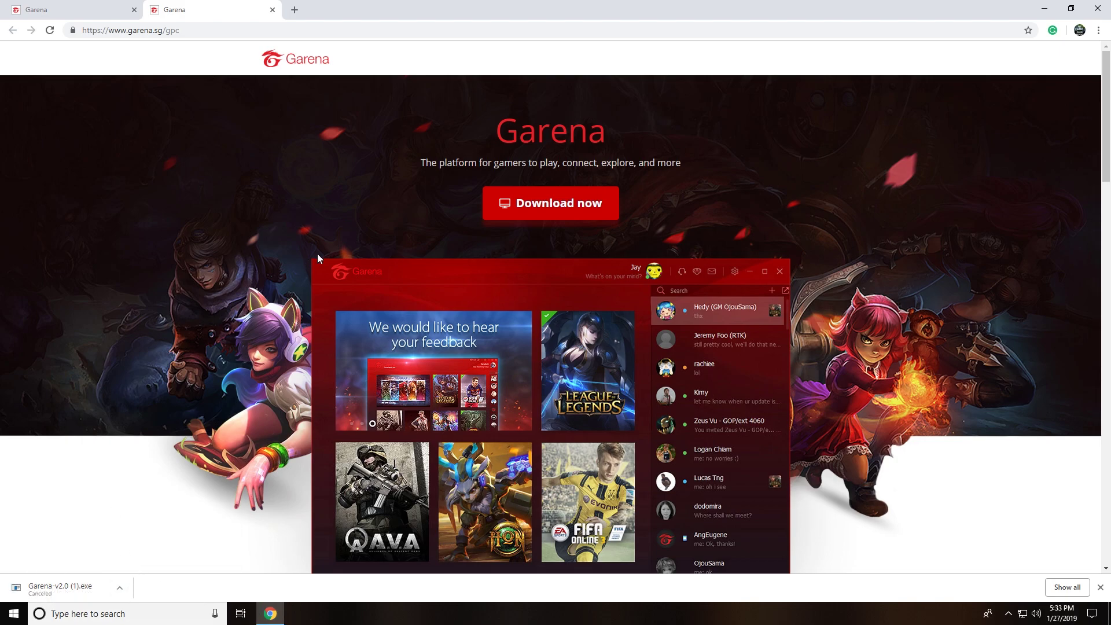
pyautogui.click(272, 10)
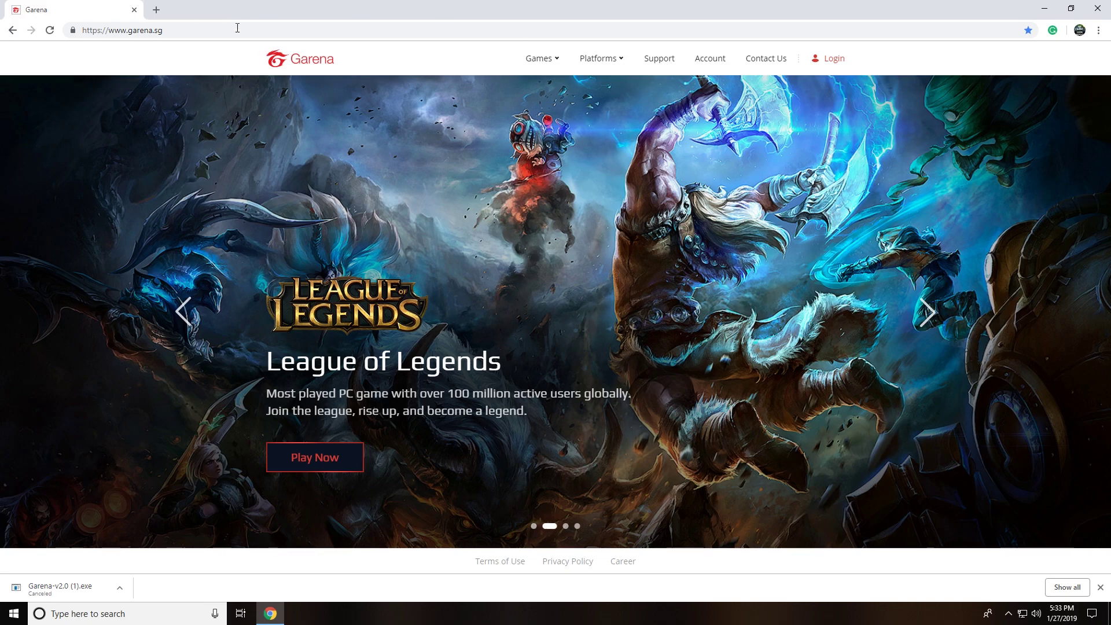
pyautogui.click(156, 10)
# Go to the bookmarked Proxifier site and start the 31-day trial download.
pyautogui.click(134, 10)
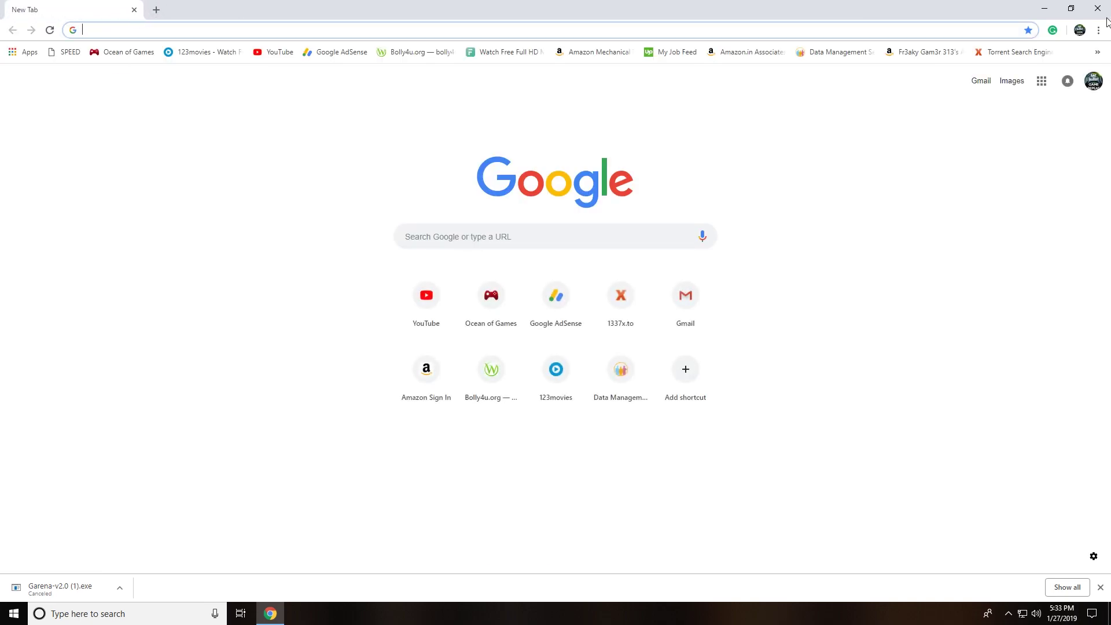
pyautogui.click(1098, 52)
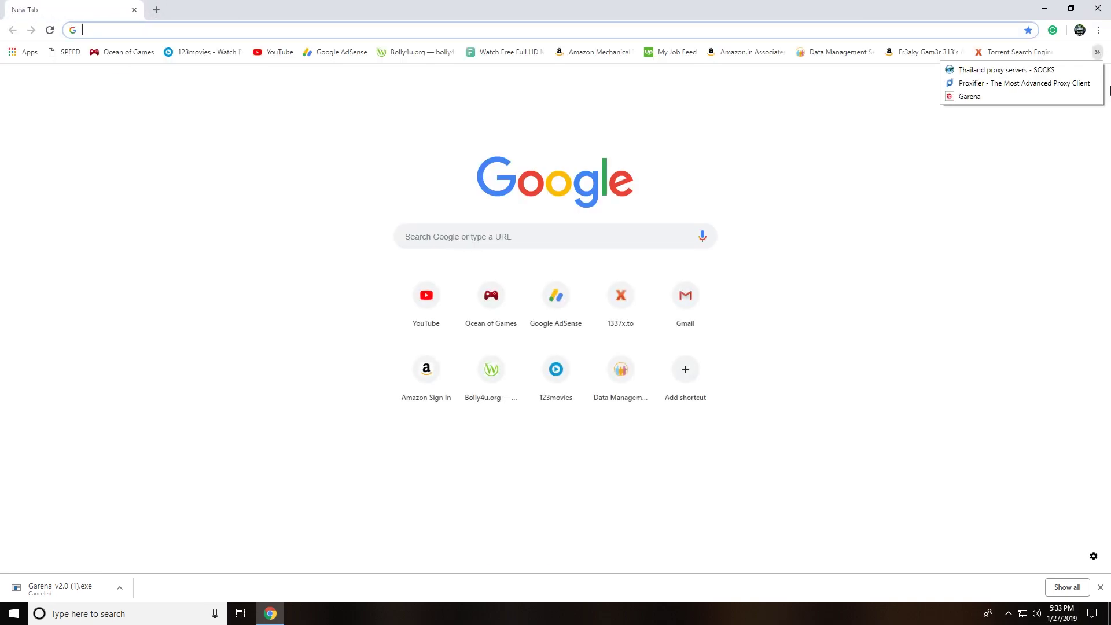
pyautogui.click(1005, 84)
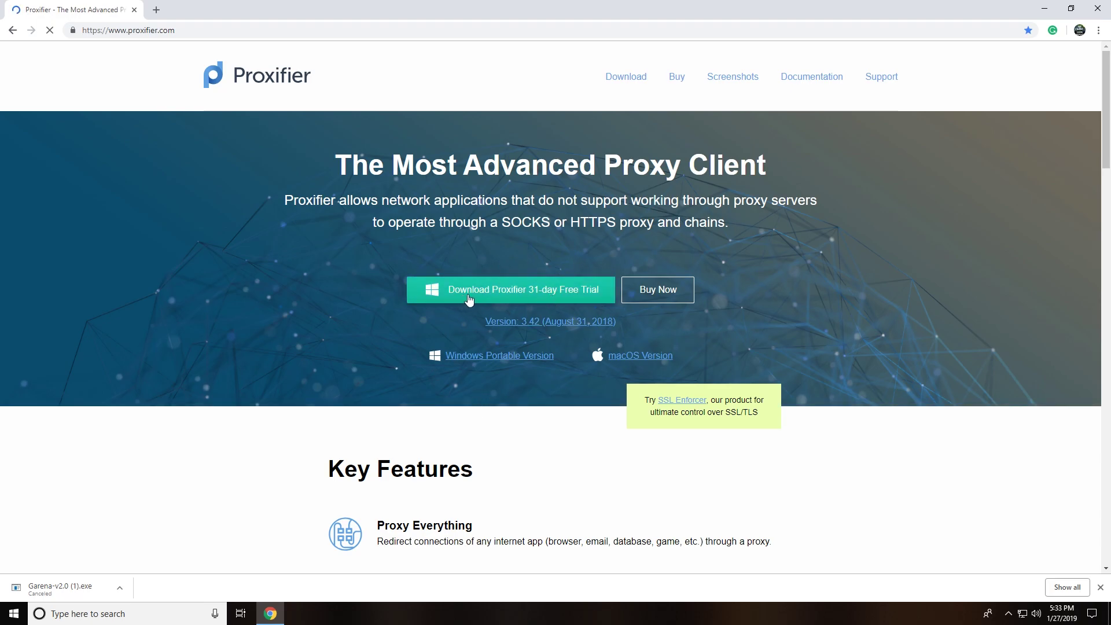
pyautogui.click(489, 290)
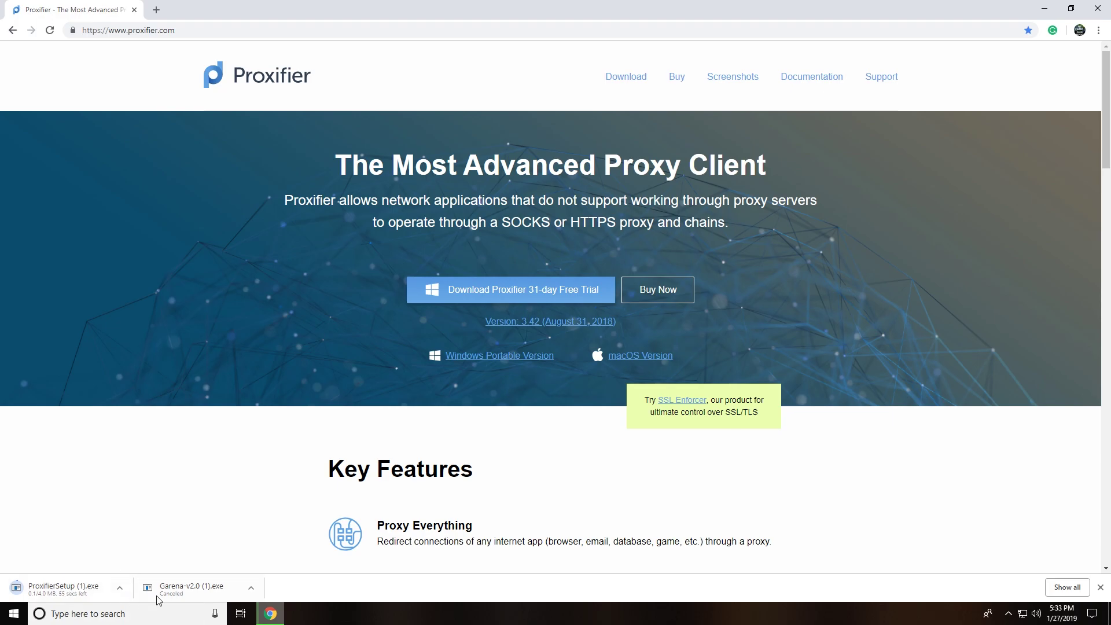
# Cancel the ProxifierSetup (1).exe download and leave a single blank new tab.
pyautogui.click(120, 589)
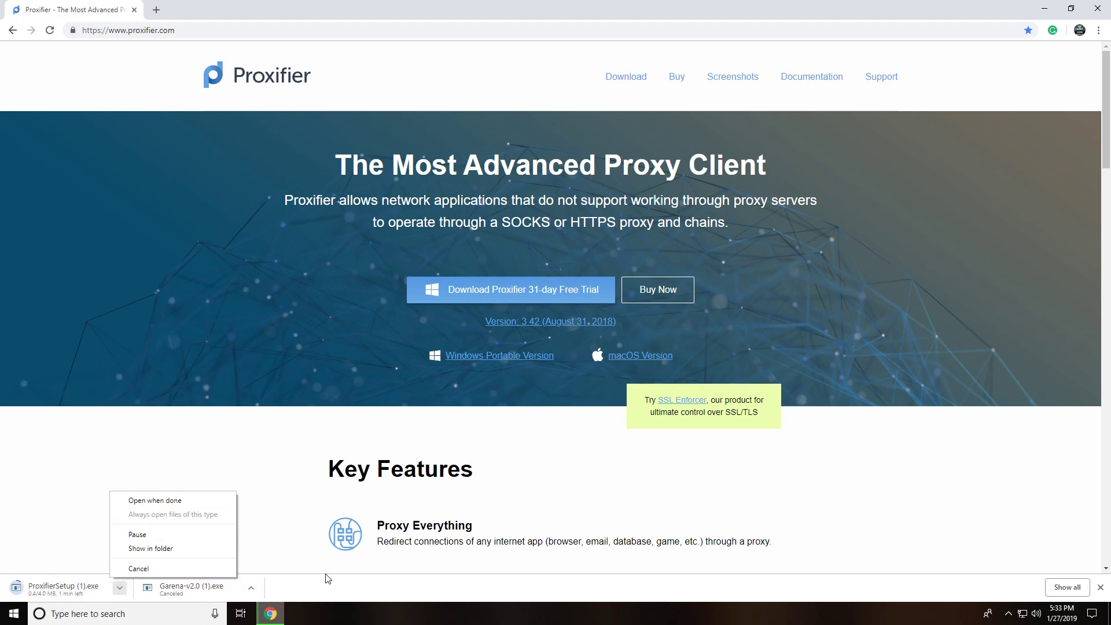
pyautogui.click(148, 573)
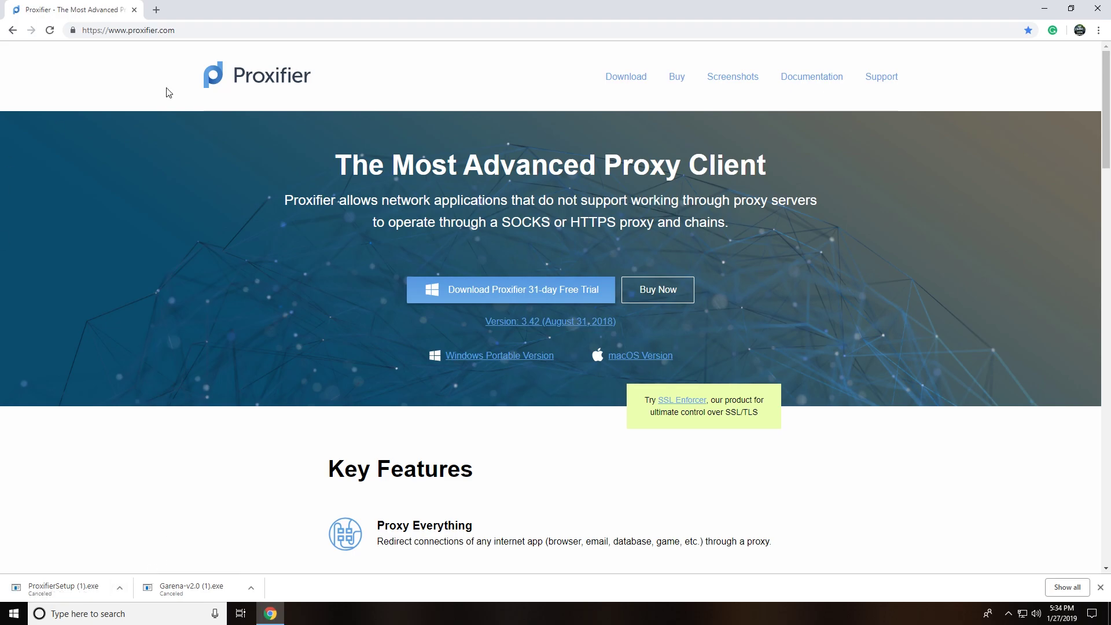
pyautogui.click(157, 10)
pyautogui.click(134, 10)
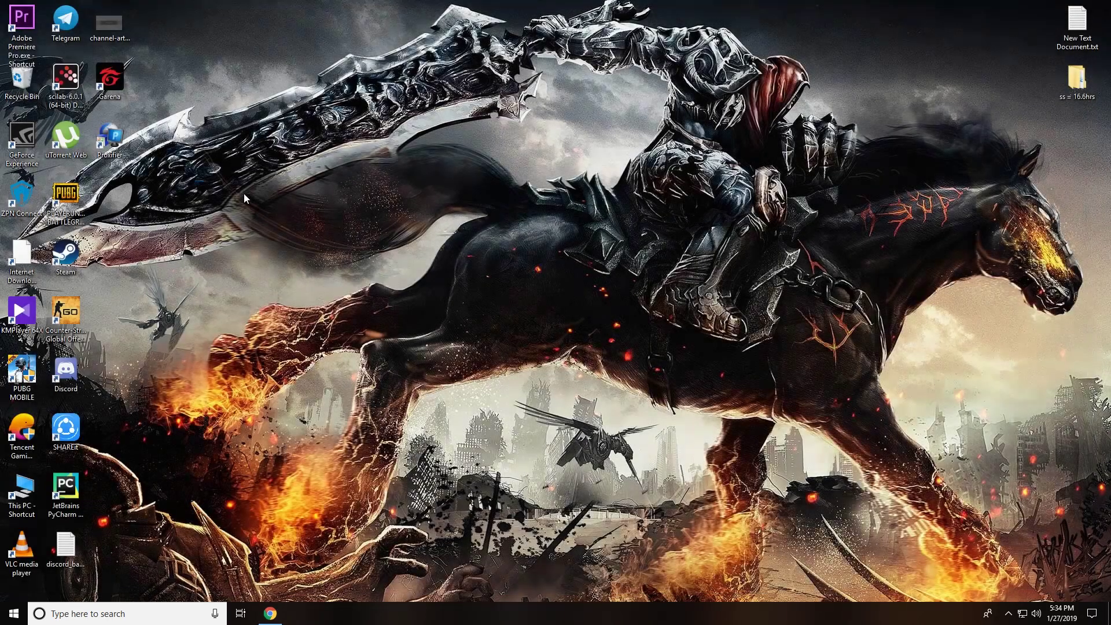
# Refresh the desktop twice.
pyautogui.rightClick(197, 179)
pyautogui.click(249, 214)
pyautogui.rightClick(392, 170)
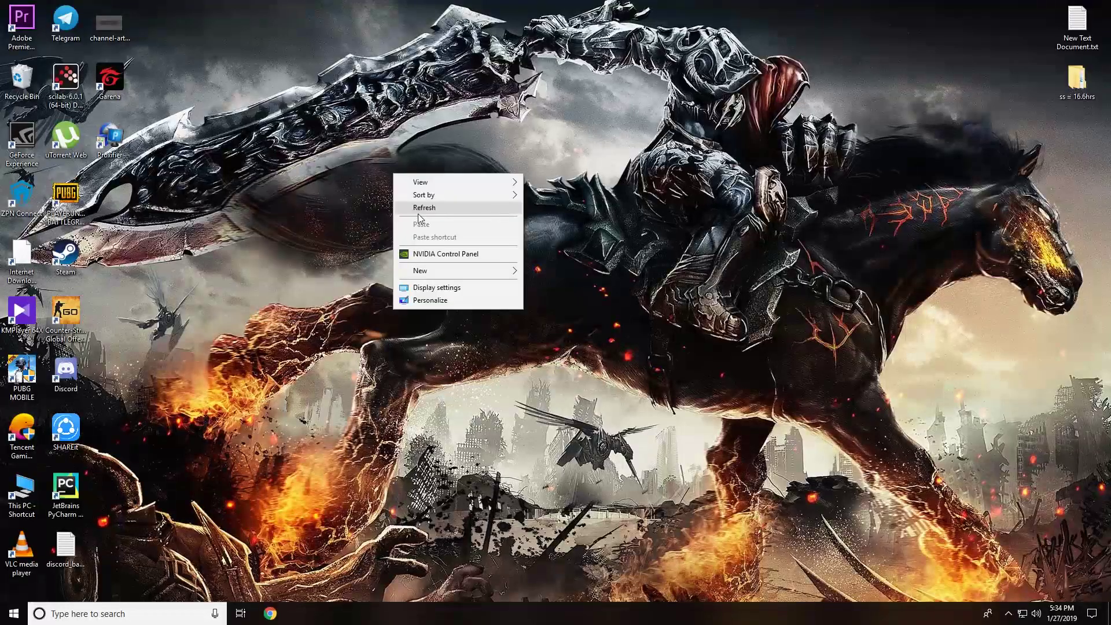
pyautogui.click(428, 208)
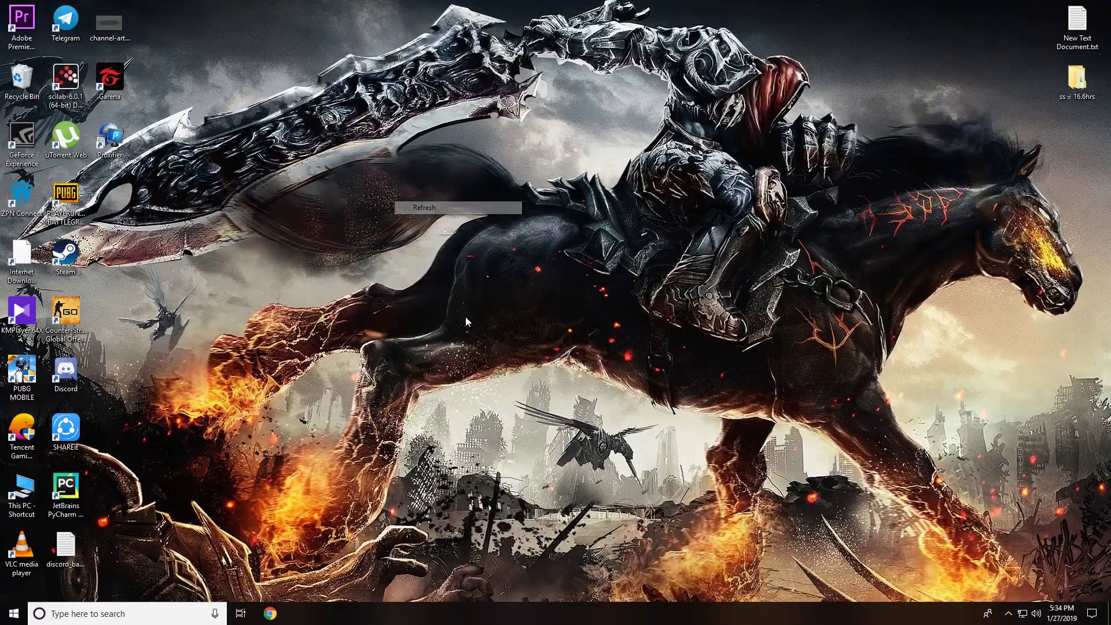
# Launch Garena and check the saved account list on its login window.
pyautogui.doubleClick(123, 84)
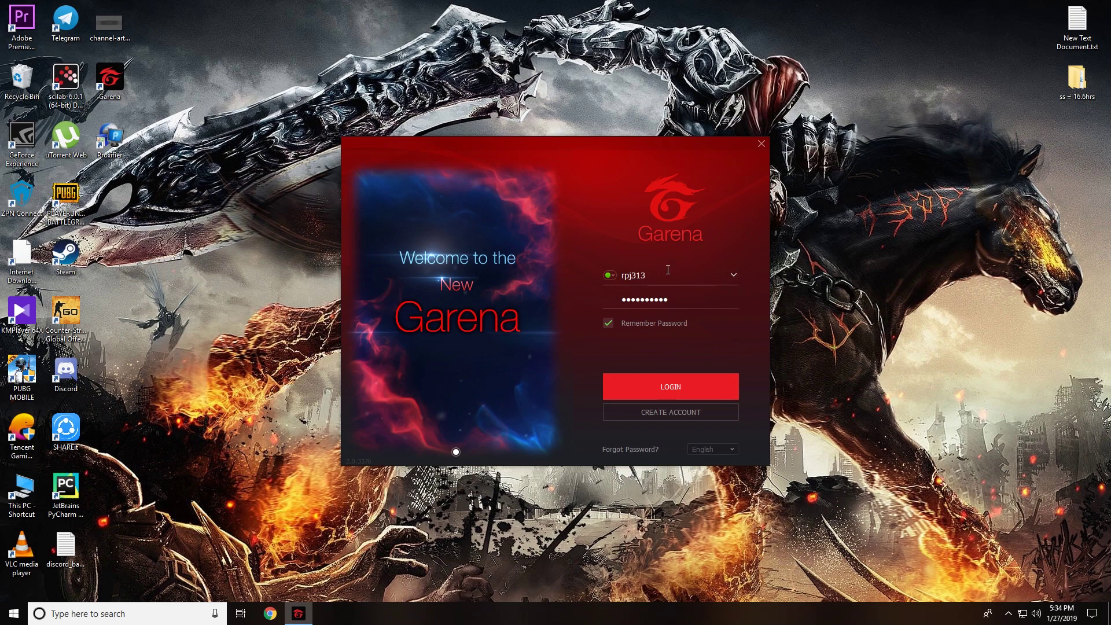
pyautogui.click(733, 275)
pyautogui.click(759, 332)
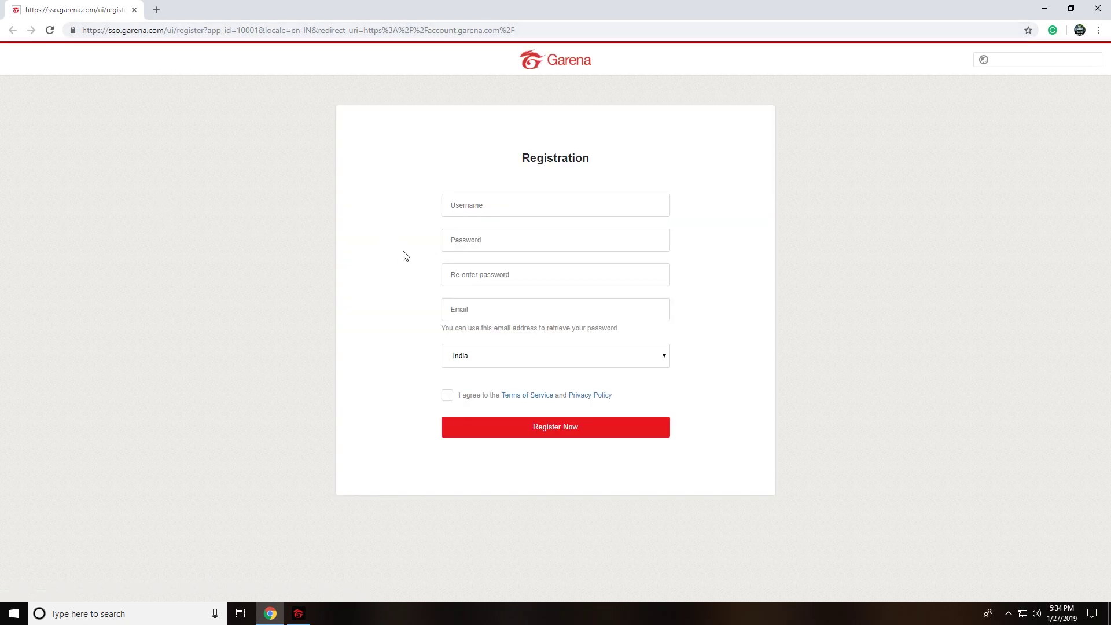
# Step through the Username, Password, Re-enter password and Email fields unfilled, dismissing e-mail suggestions.
pyautogui.click(486, 198)
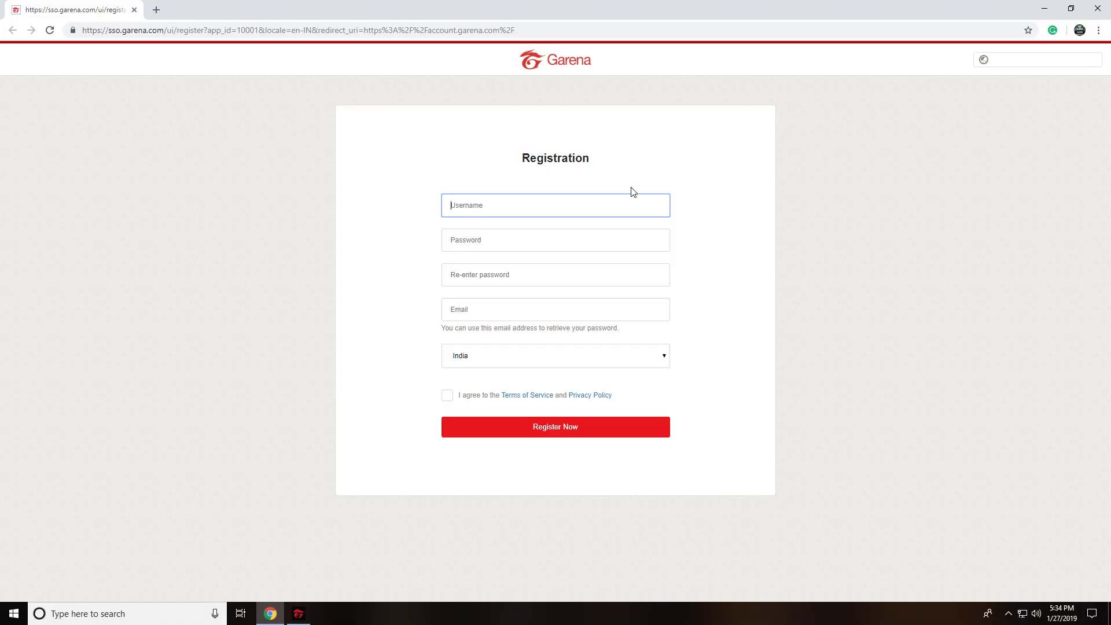
pyautogui.click(523, 253)
pyautogui.click(487, 291)
pyautogui.click(490, 336)
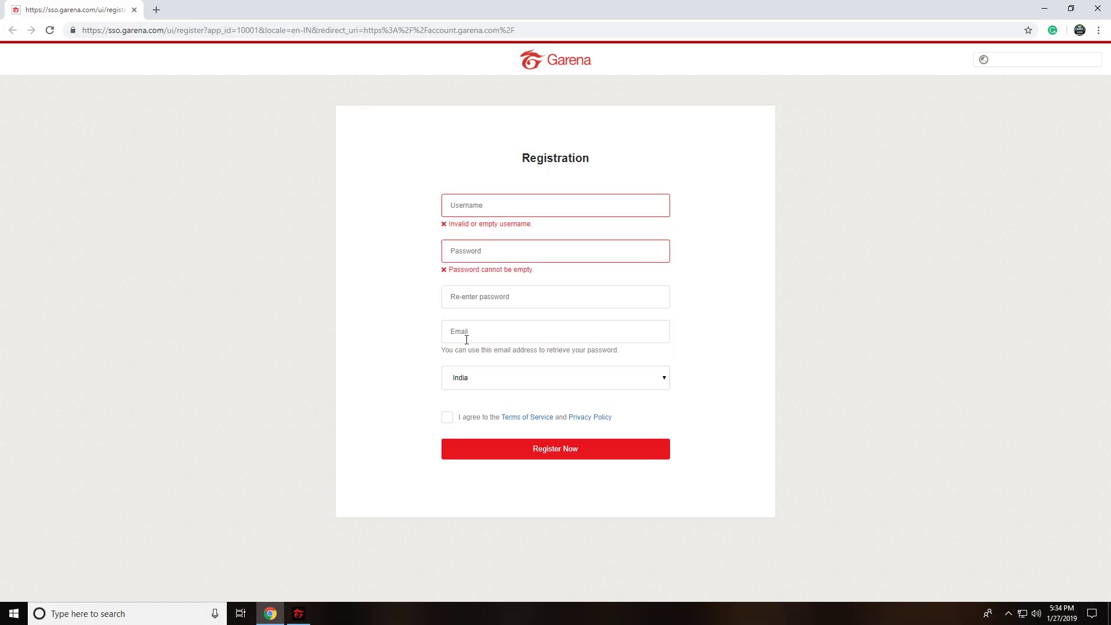
pyautogui.click(426, 359)
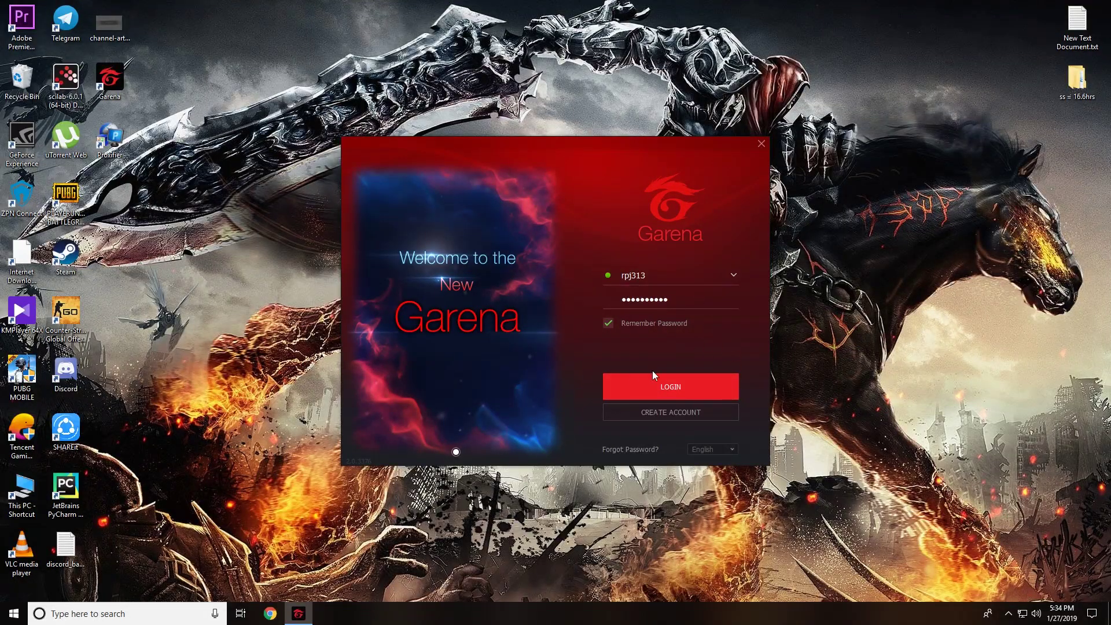
# Log in with the saved Garena account and open the PUBG Lite game page.
pyautogui.click(658, 389)
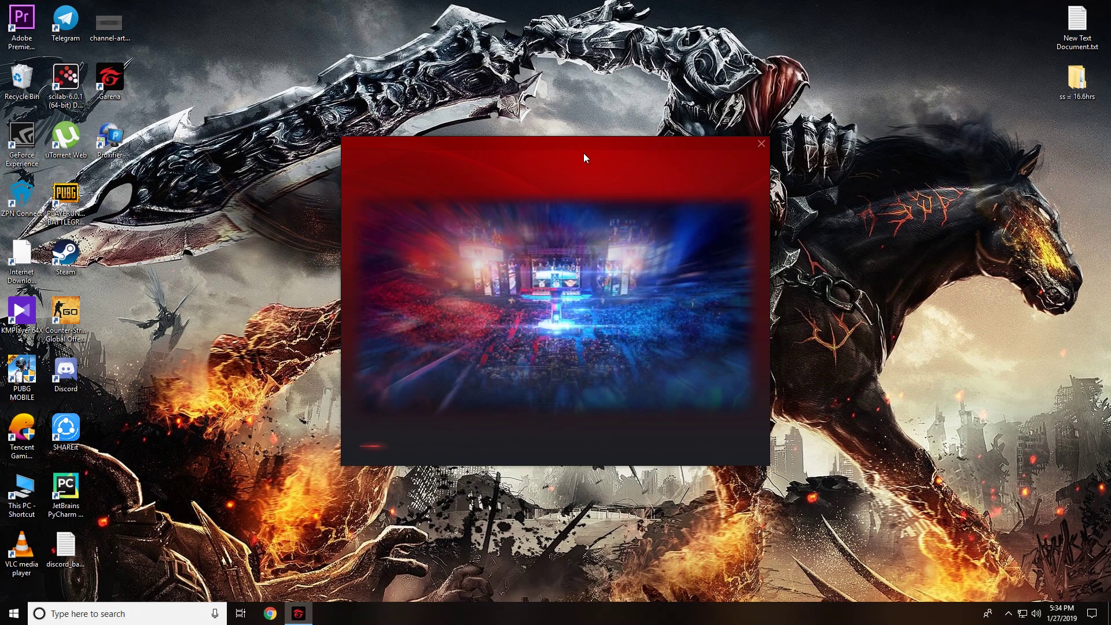
pyautogui.rightClick(865, 192)
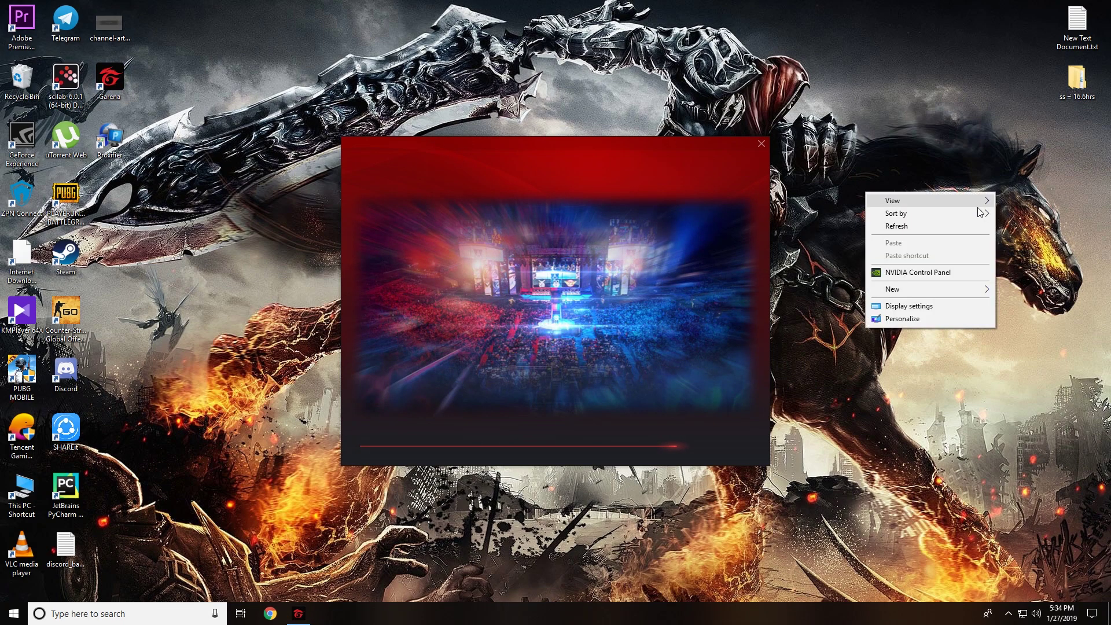
pyautogui.click(908, 225)
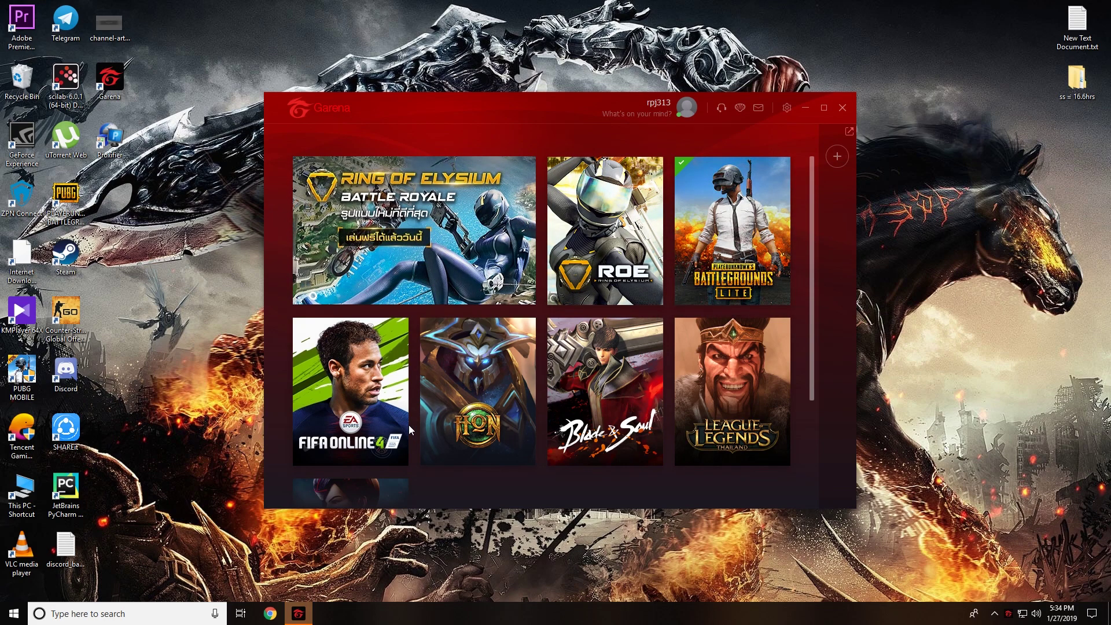
pyautogui.scroll(-3, 393, 420)
pyautogui.scroll(3, 395, 415)
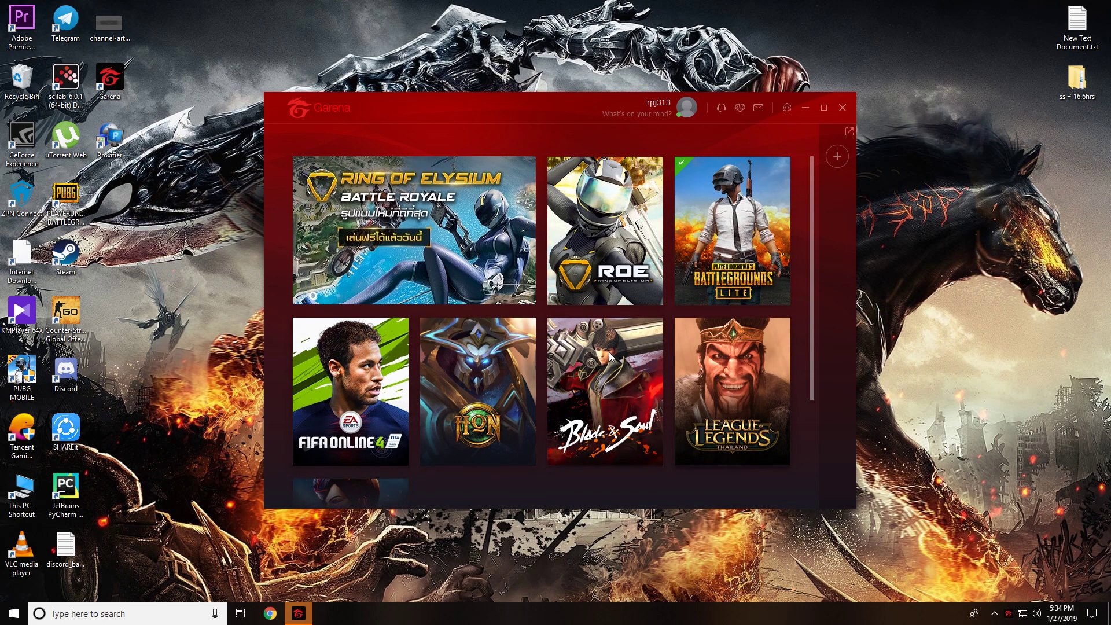
pyautogui.click(727, 247)
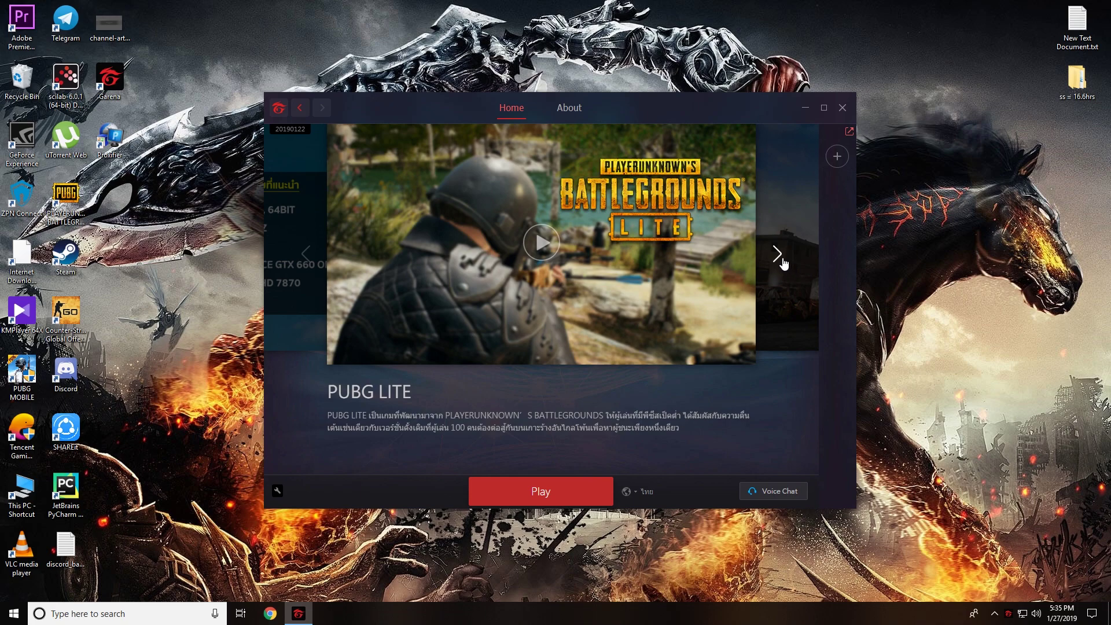
# Refresh the desktop while the PUBG Lite page stays open.
pyautogui.rightClick(913, 241)
pyautogui.rightClick(913, 233)
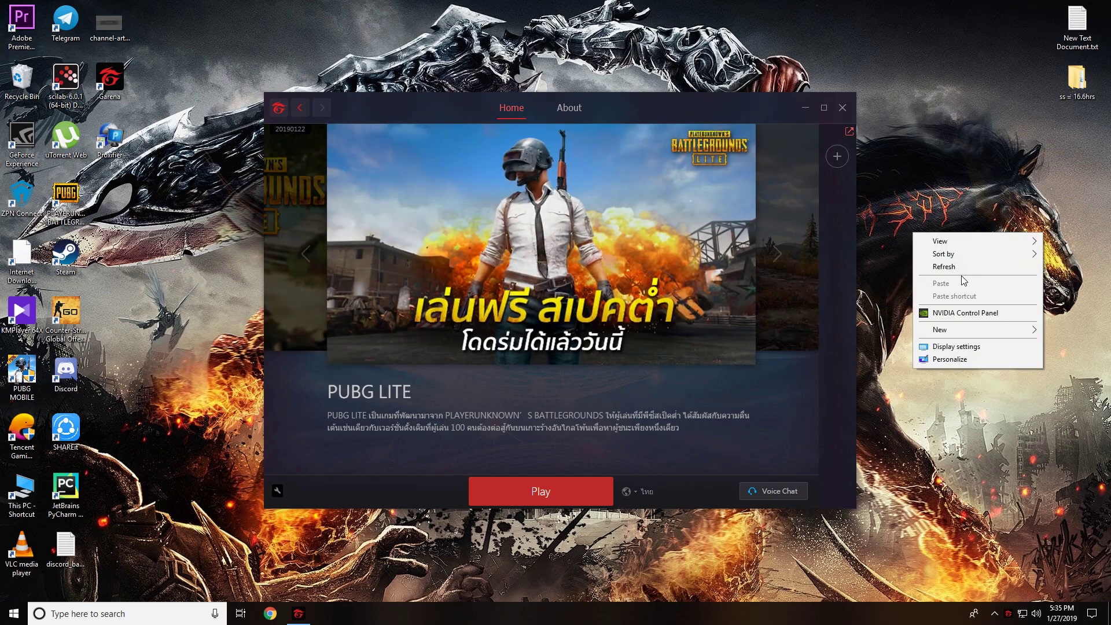
pyautogui.click(961, 267)
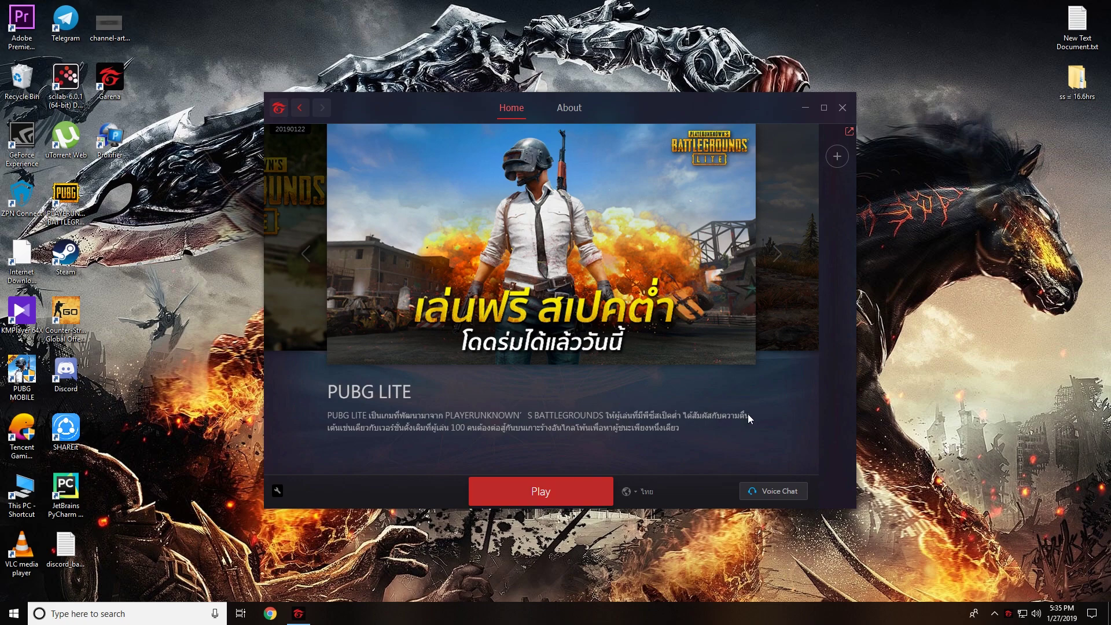
# Return to the library, confirm Settings shows region Thailand, and cancel without changes.
pyautogui.click(298, 110)
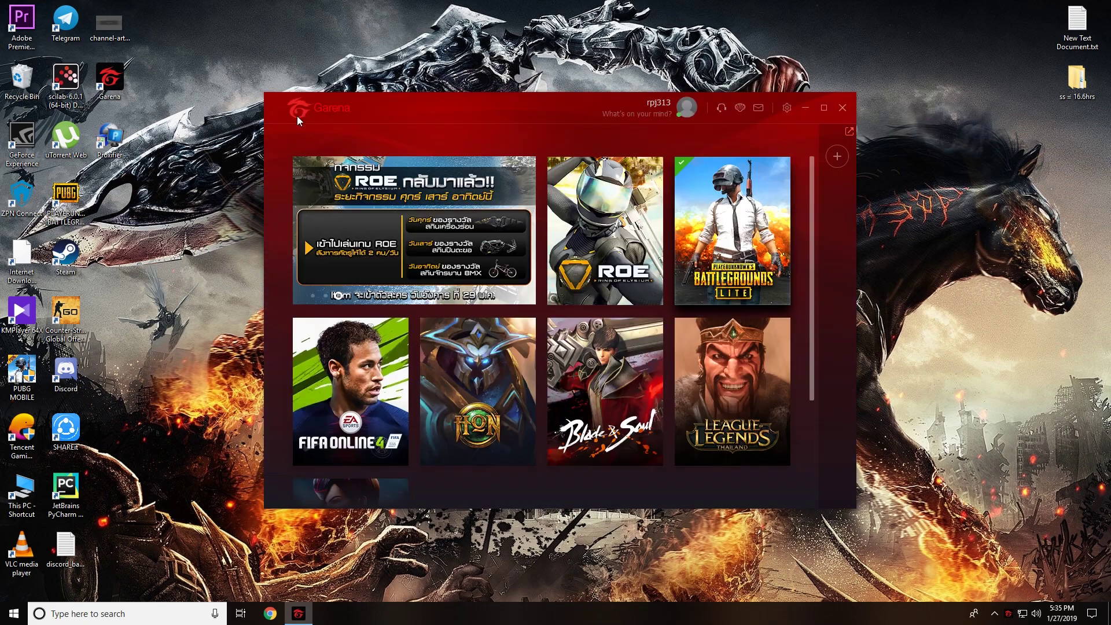
pyautogui.click(786, 109)
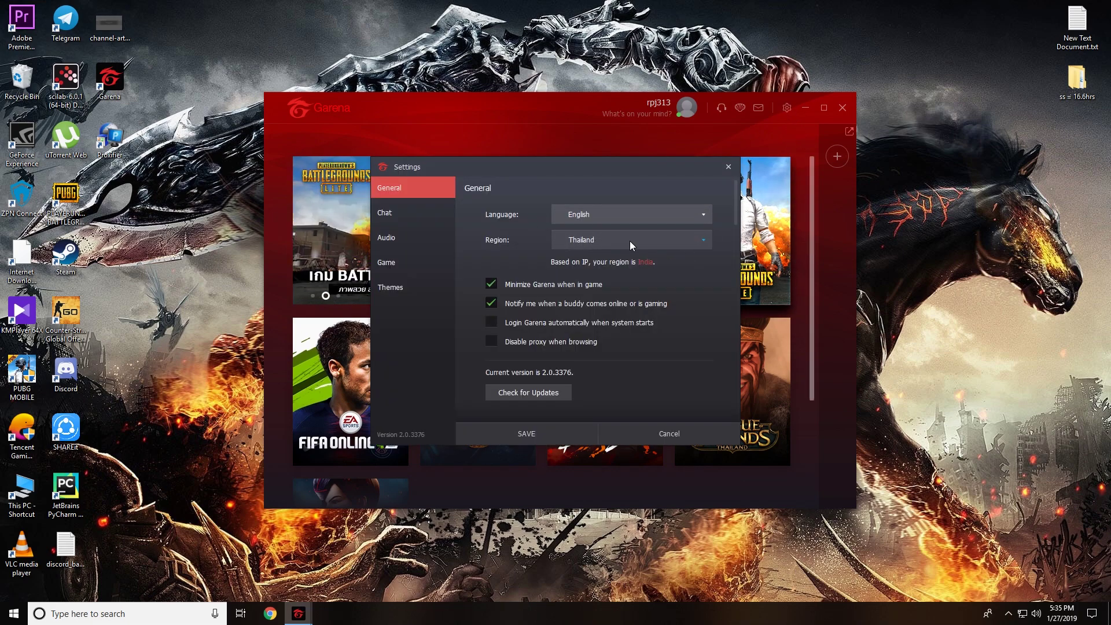
pyautogui.click(698, 242)
pyautogui.click(698, 243)
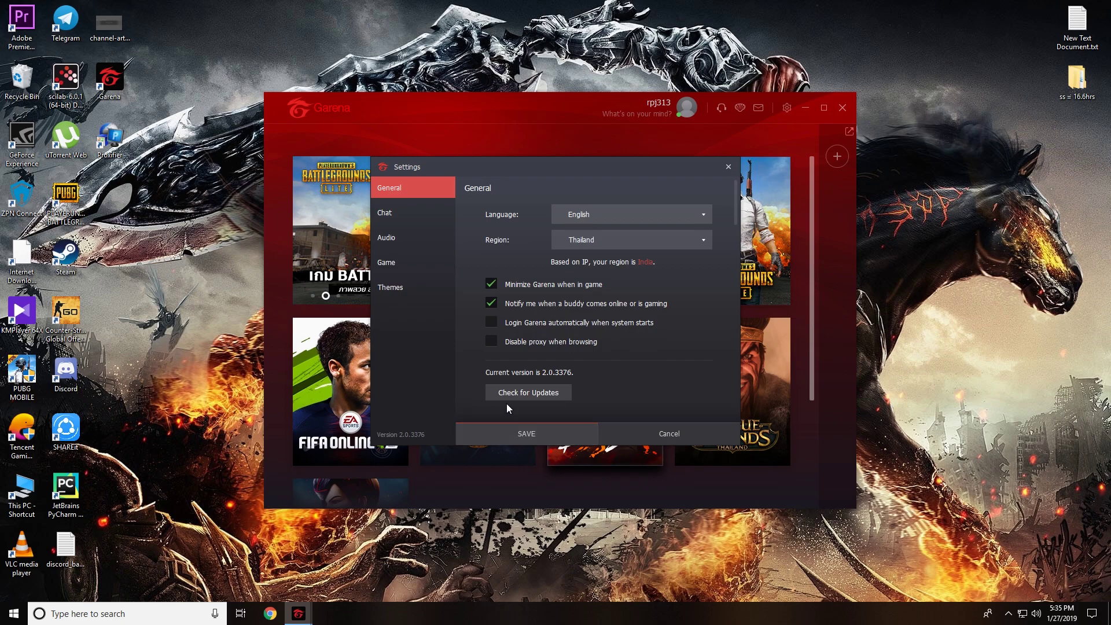
pyautogui.click(670, 434)
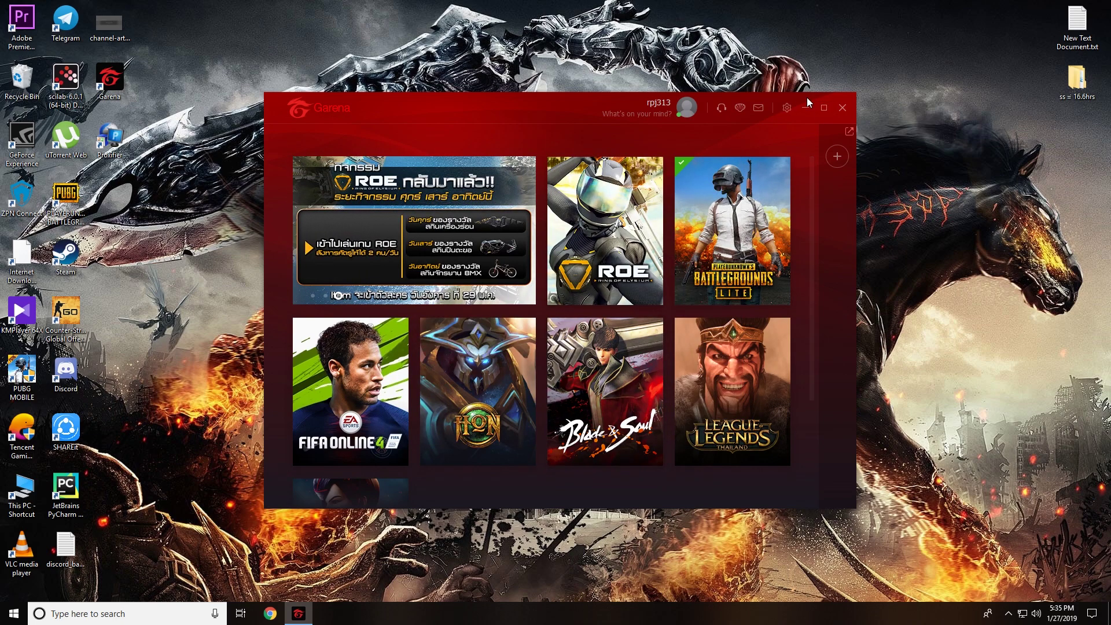
# Close the Garena launcher, refreshing the desktop before and after.
pyautogui.rightClick(955, 115)
pyautogui.click(991, 148)
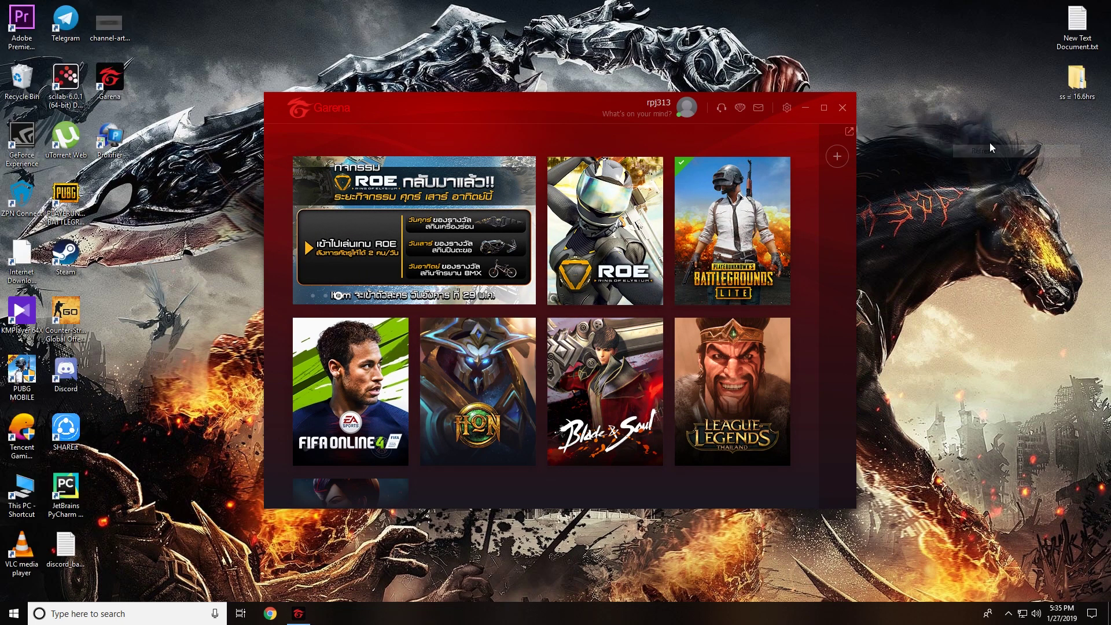
pyautogui.rightClick(933, 138)
pyautogui.click(961, 169)
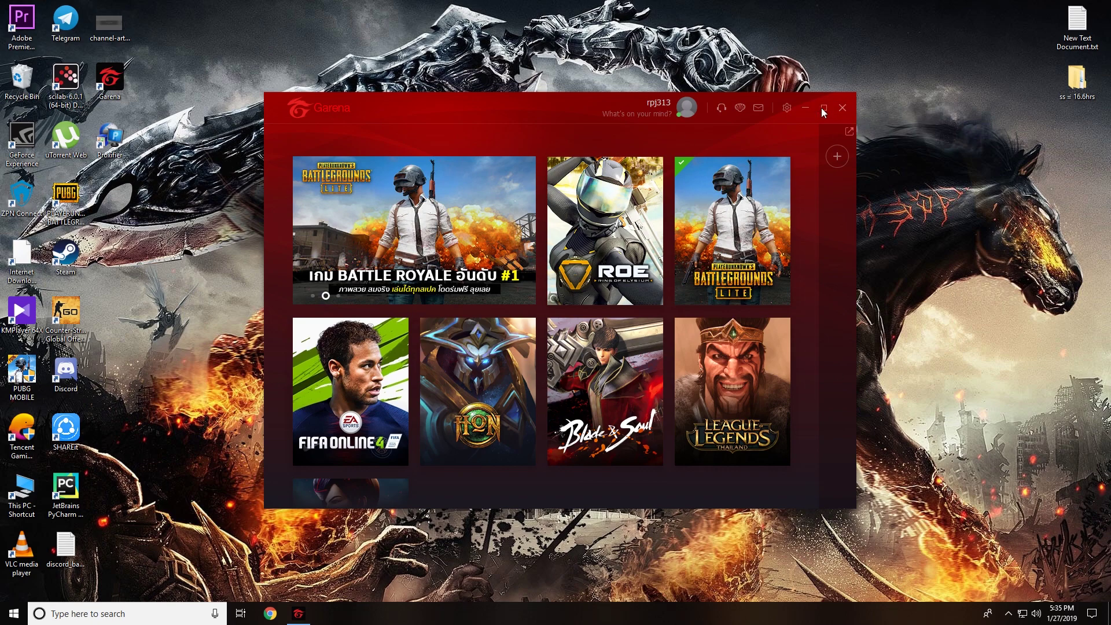
pyautogui.click(843, 108)
pyautogui.rightClick(436, 235)
pyautogui.click(482, 258)
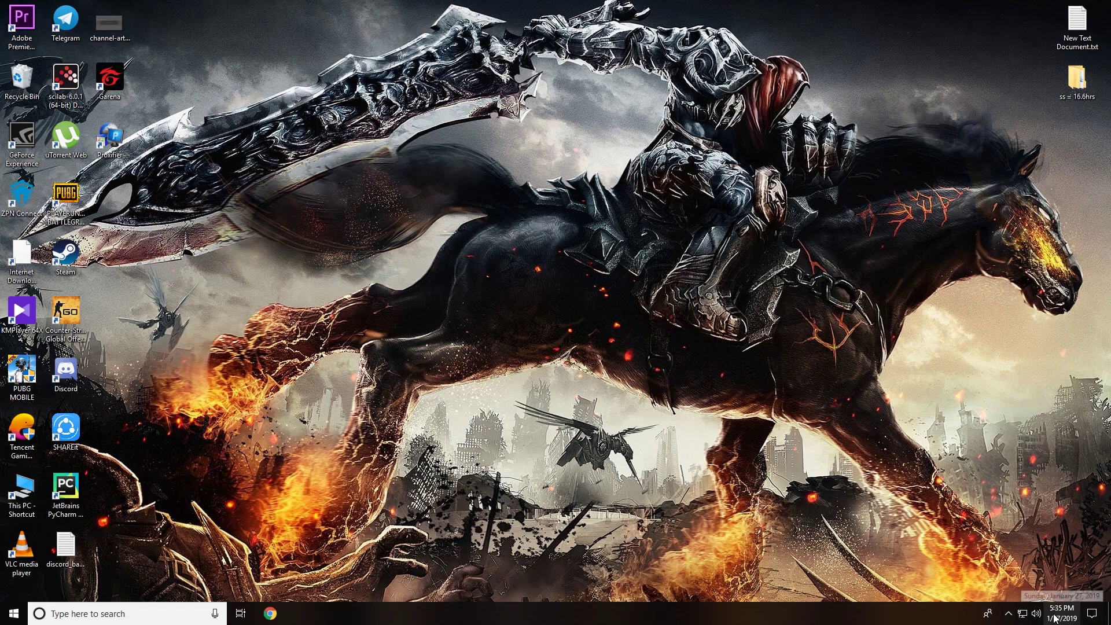
# Check the taskbar clock panel, then bring up the taskbar context menu.
pyautogui.moveTo(1054, 612)
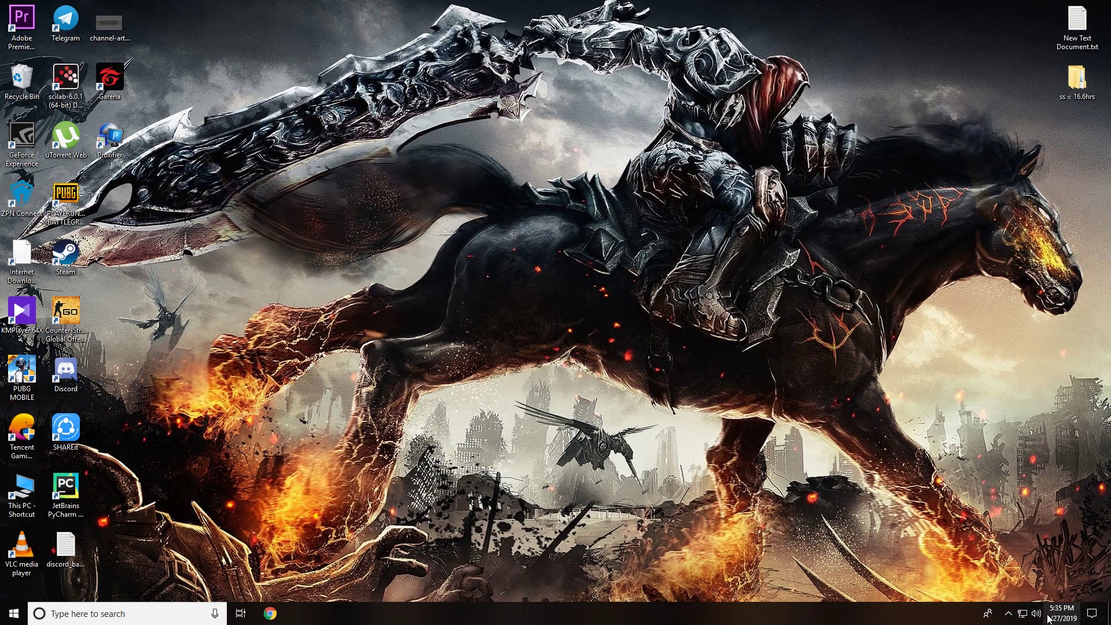
pyautogui.click(1056, 613)
pyautogui.click(1058, 617)
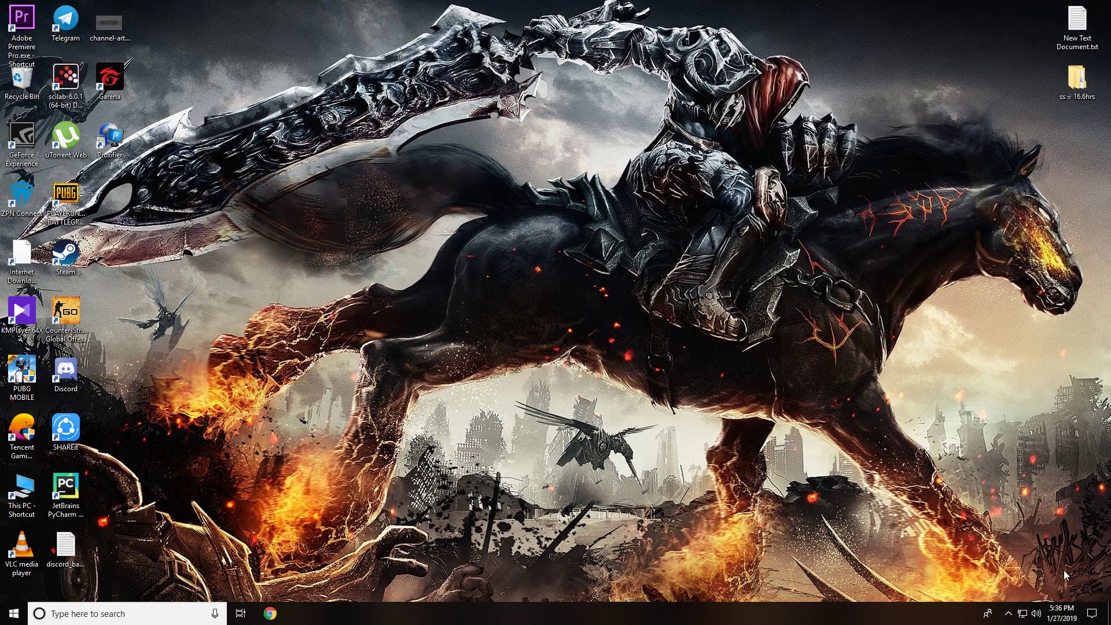
pyautogui.rightClick(1058, 618)
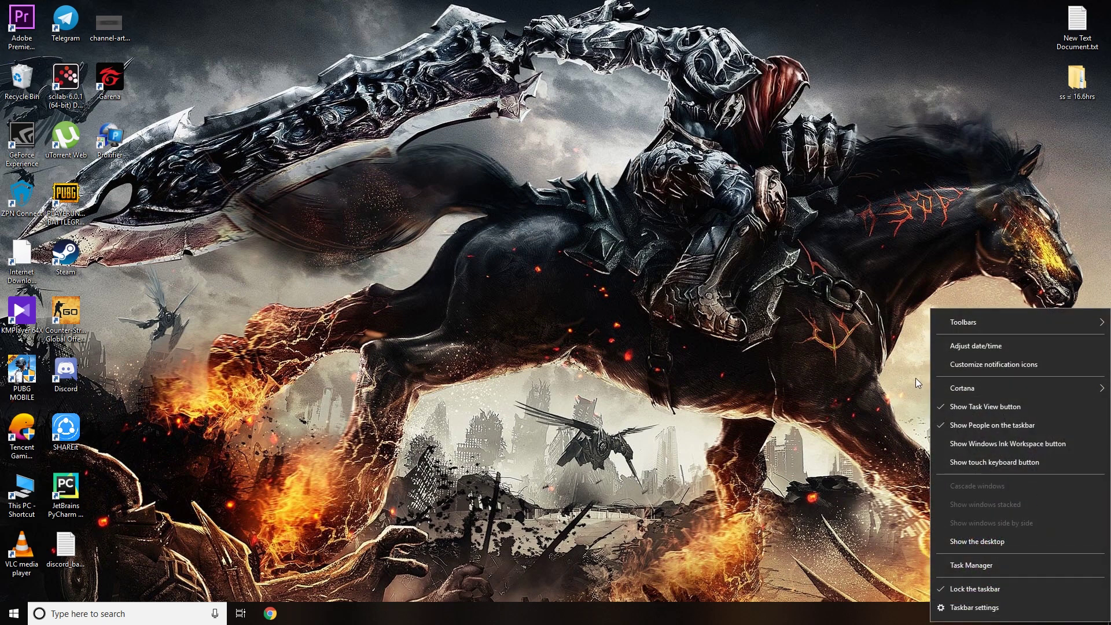
# Turn off automatic time and time zone, then set the zone to (UTC+07:00) Bangkok, Hanoi, Jakarta.
pyautogui.click(957, 348)
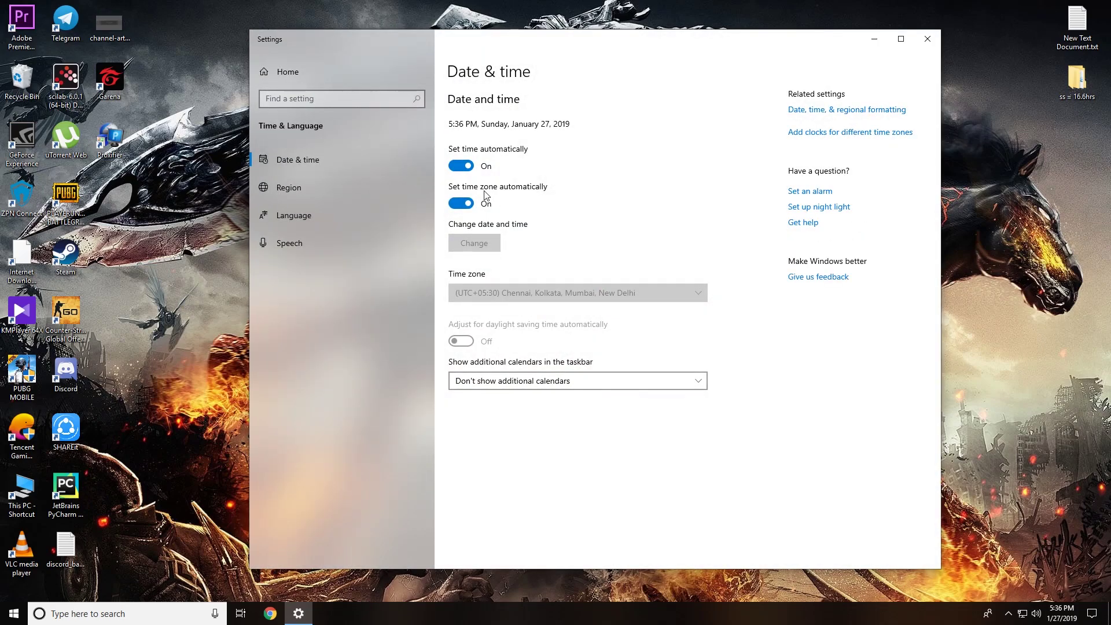
pyautogui.click(461, 203)
pyautogui.click(461, 165)
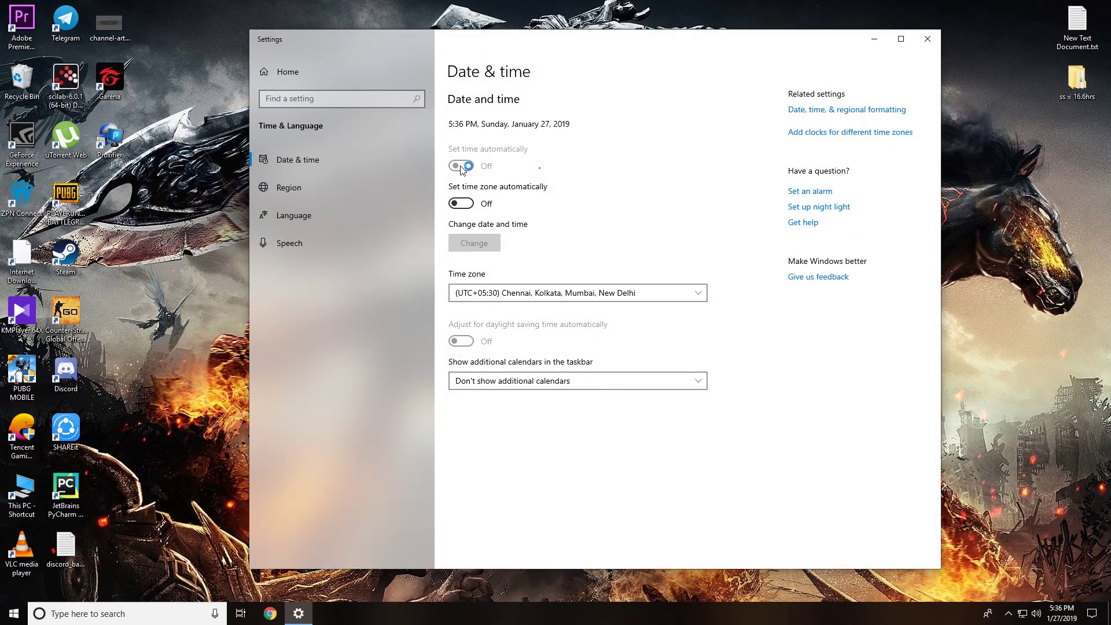
pyautogui.click(629, 300)
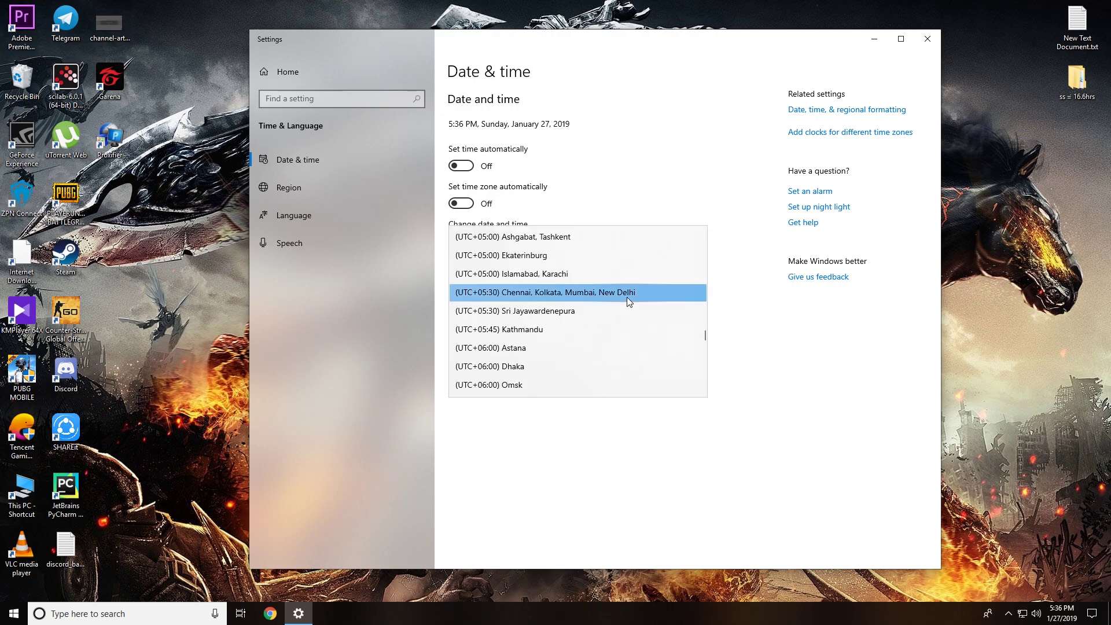
pyautogui.scroll(-1, 627, 297)
pyautogui.scroll(-1, 591, 370)
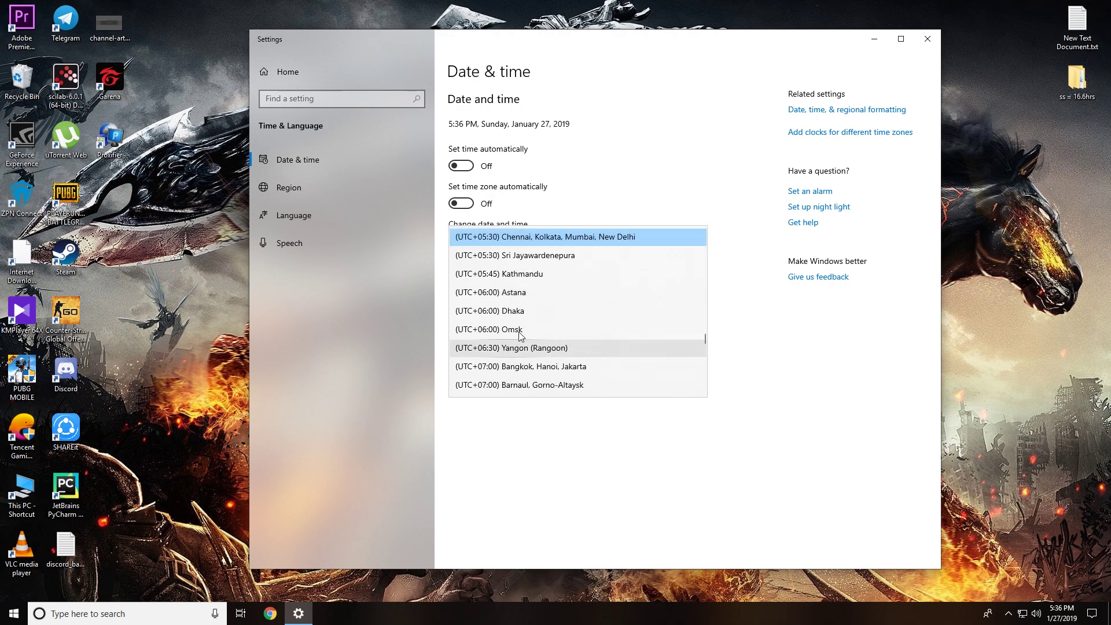
pyautogui.scroll(-2, 606, 359)
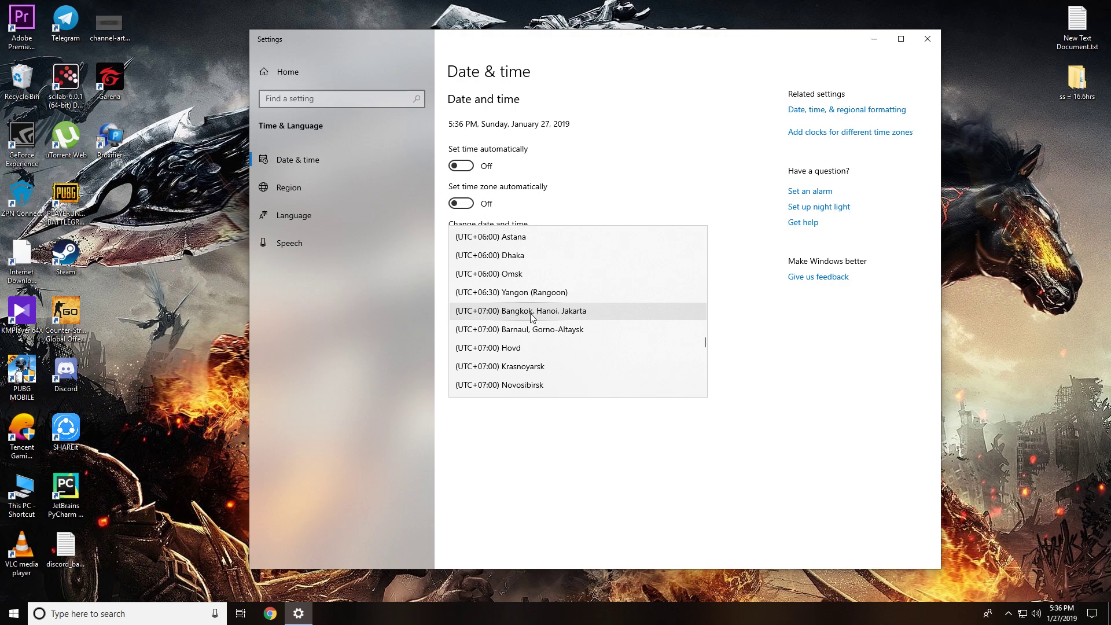
pyautogui.click(533, 312)
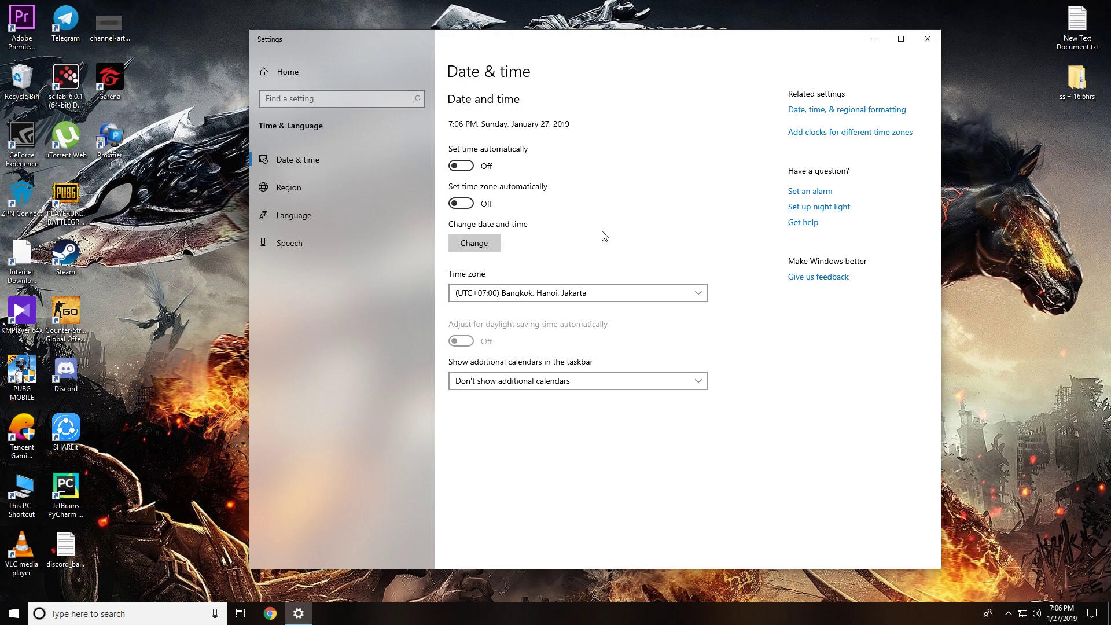
# Close Settings, refresh the desktop twice, and relaunch Proxifier from its desktop icon.
pyautogui.click(928, 39)
pyautogui.rightClick(511, 233)
pyautogui.click(554, 267)
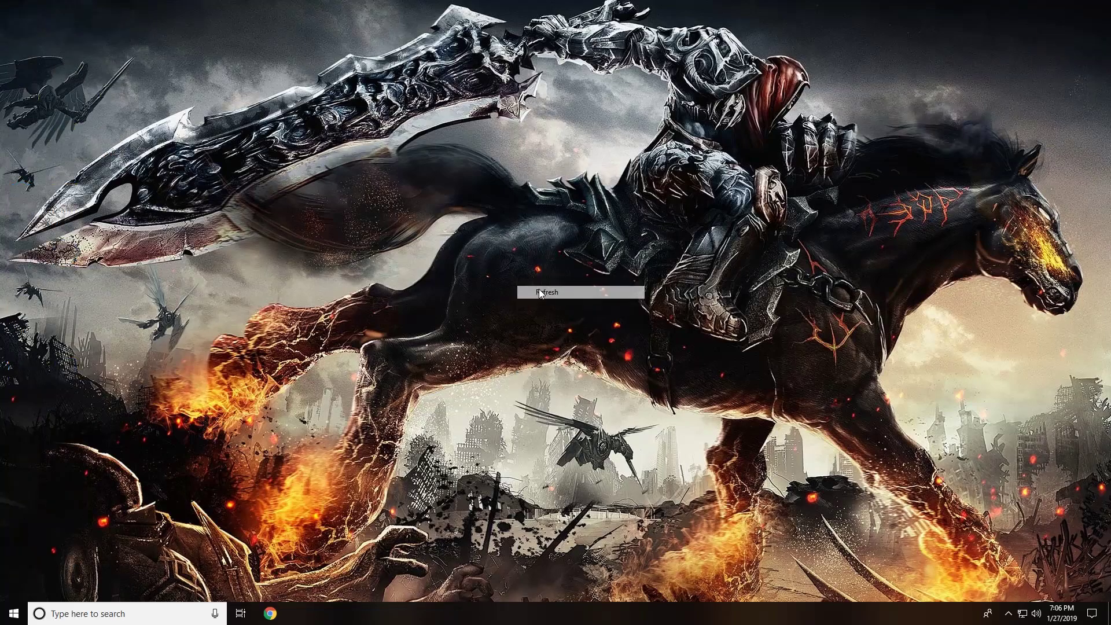
pyautogui.rightClick(519, 279)
pyautogui.click(569, 317)
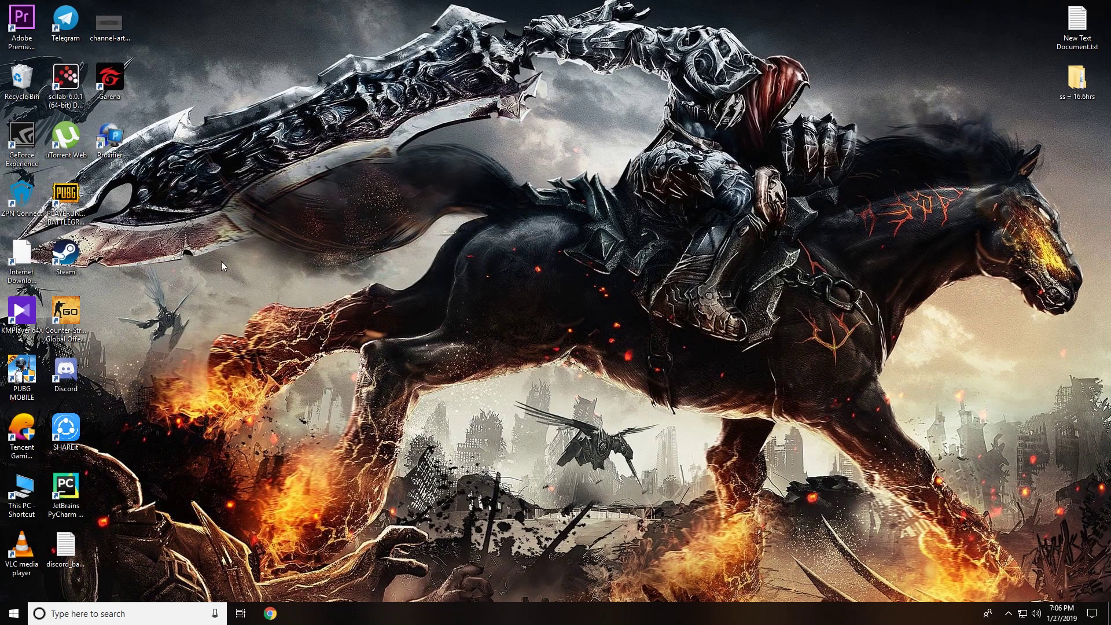
pyautogui.doubleClick(110, 139)
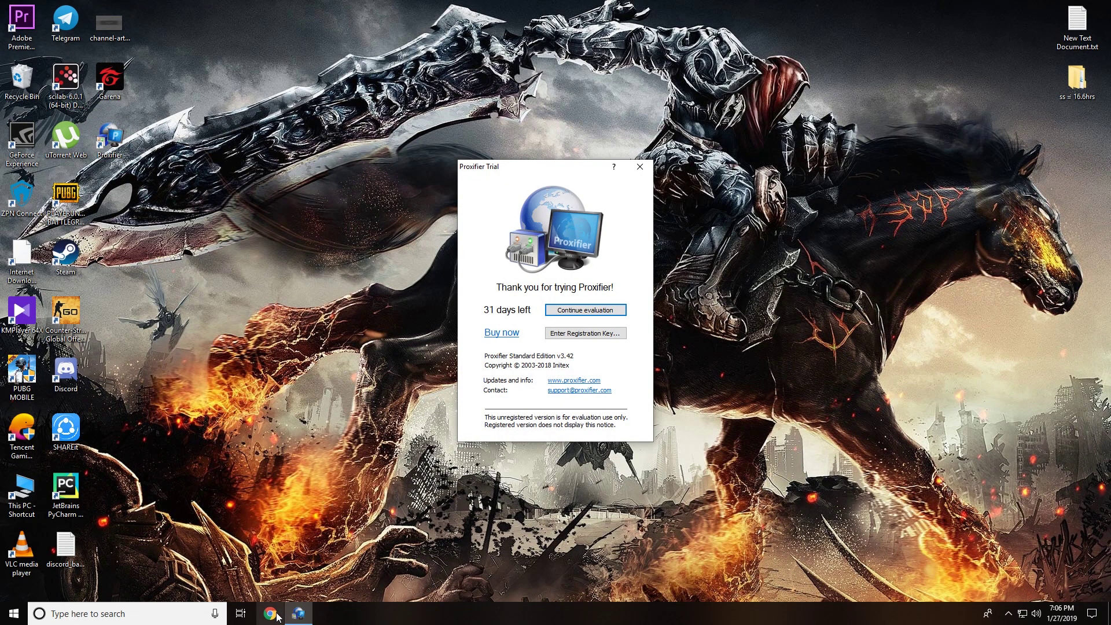